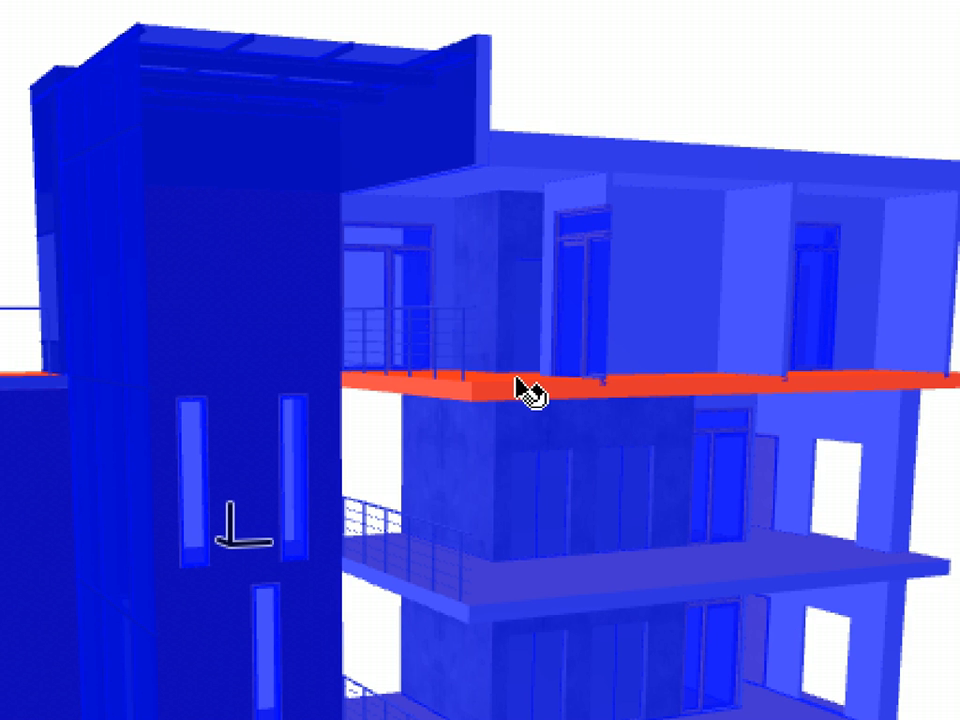
pyautogui.moveTo(478, 408)
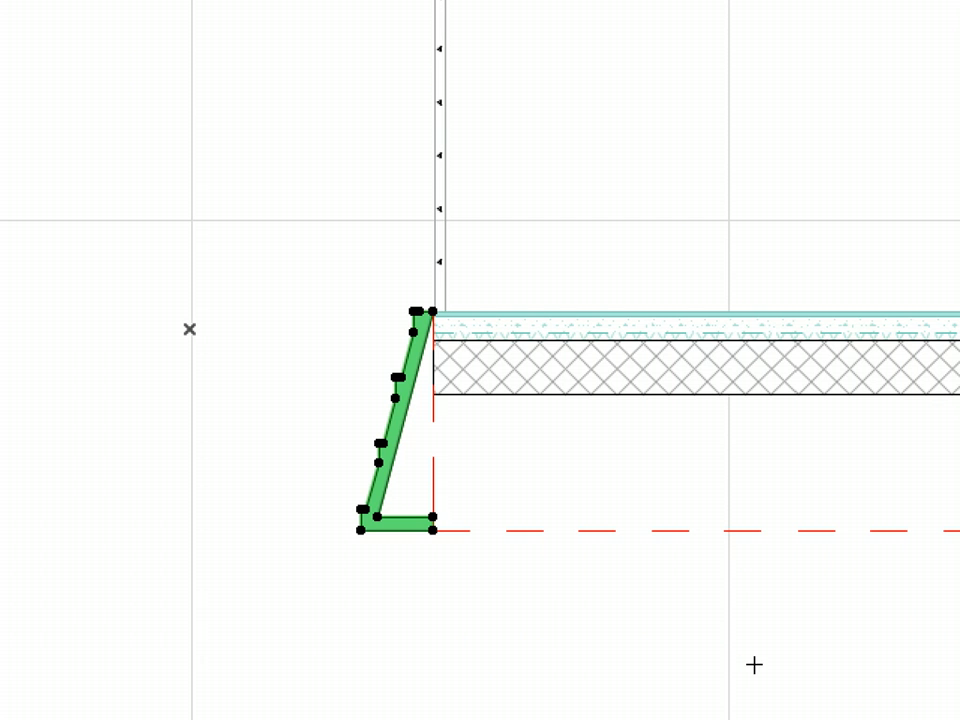
pyautogui.rightClick(223, 37)
pyautogui.moveTo(492, 448)
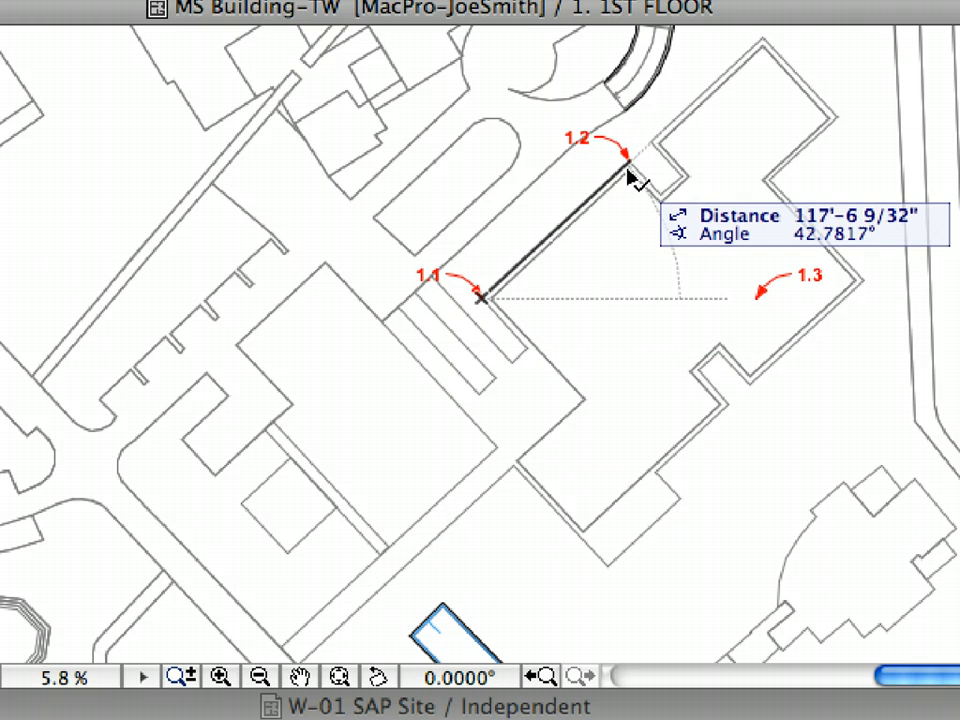
# Step: Rotate the site drawing about the building's corner so that its long edge turns to nearly horizontal
pyautogui.click(632, 172)
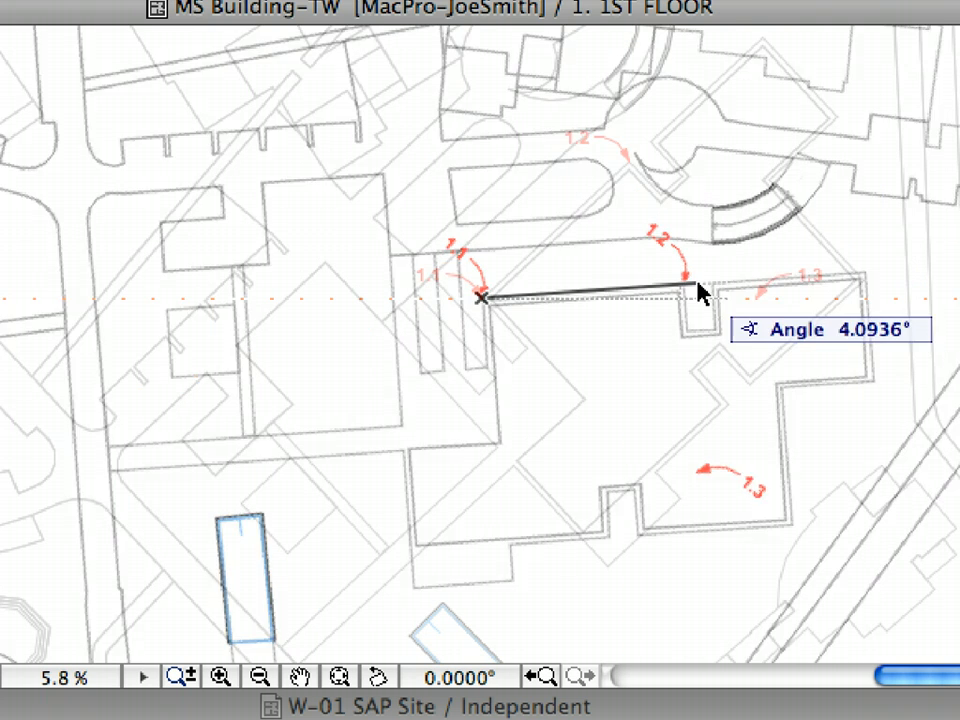
pyautogui.click(737, 306)
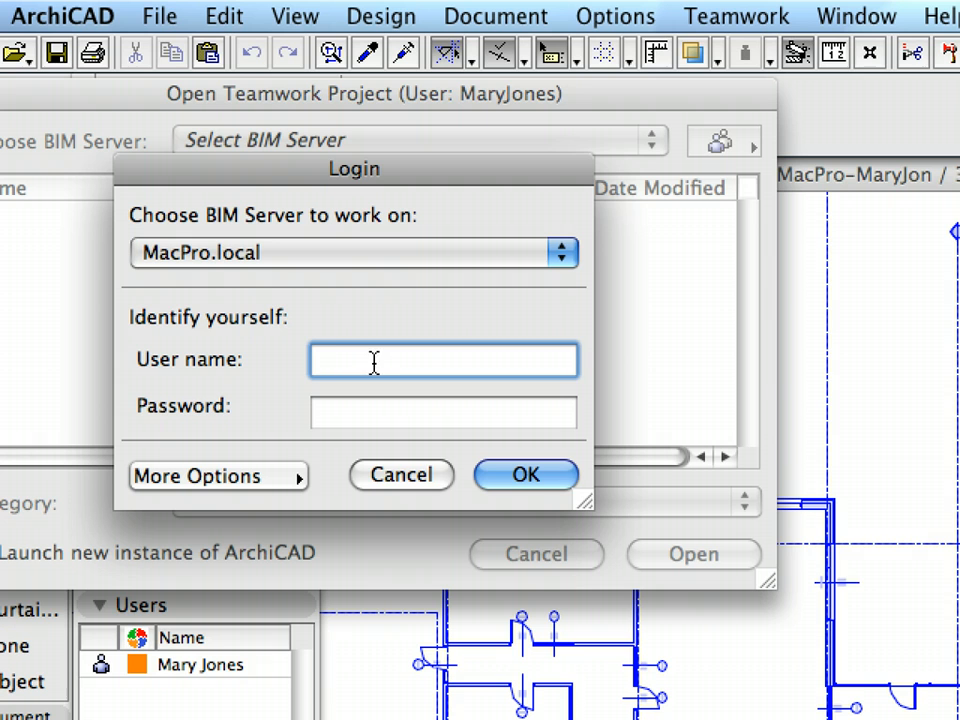
# Step: Log in to the MacPro.local BIM server with the user name and password, and join MS Building-TW in a new program instance
pyautogui.write('JoeSmith')
pyautogui.press('Tab')
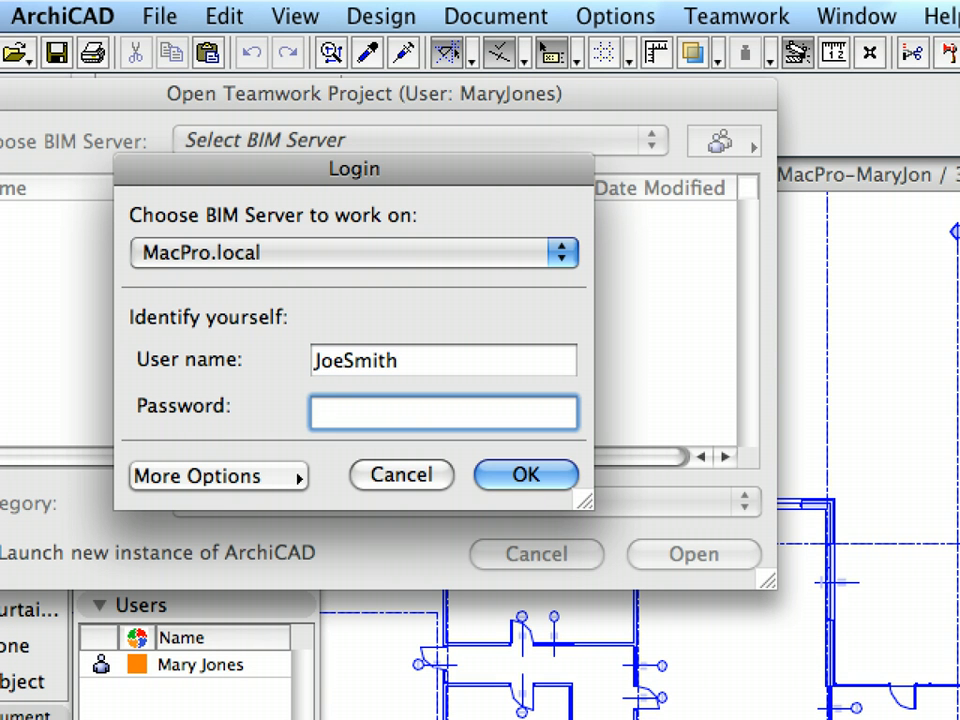
pyautogui.write('••••••••••••')
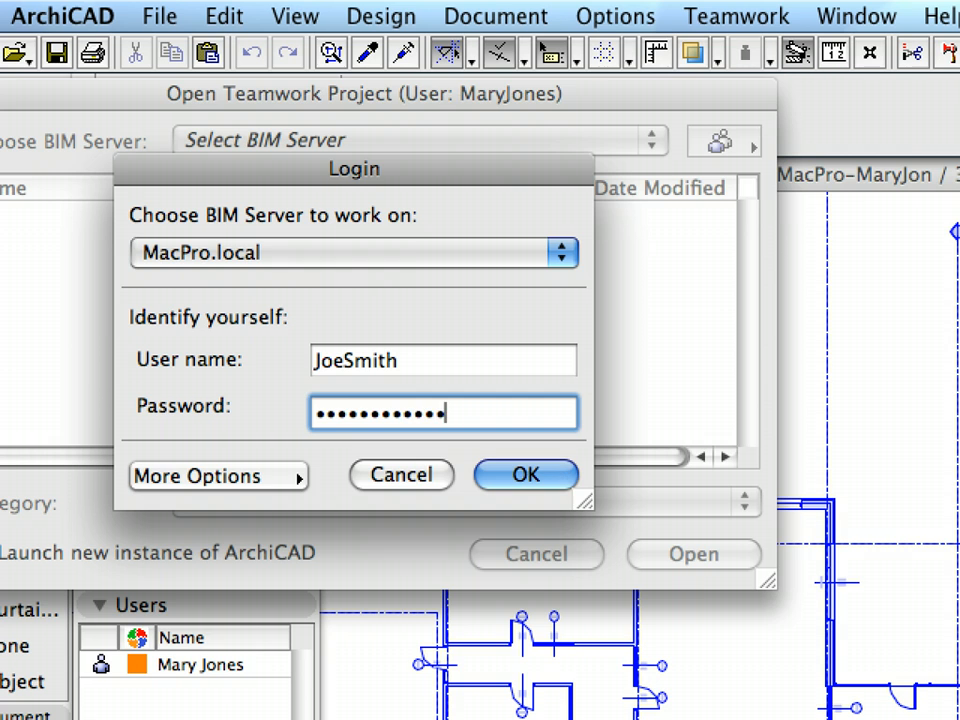
pyautogui.press('Return')
pyautogui.click(124, 591)
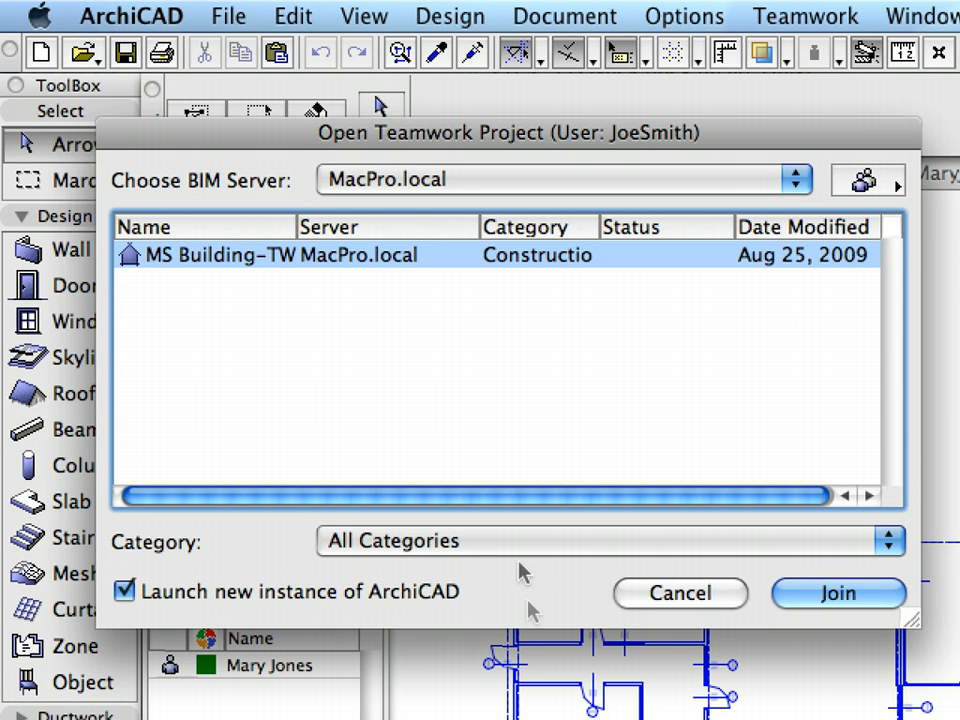
pyautogui.click(812, 602)
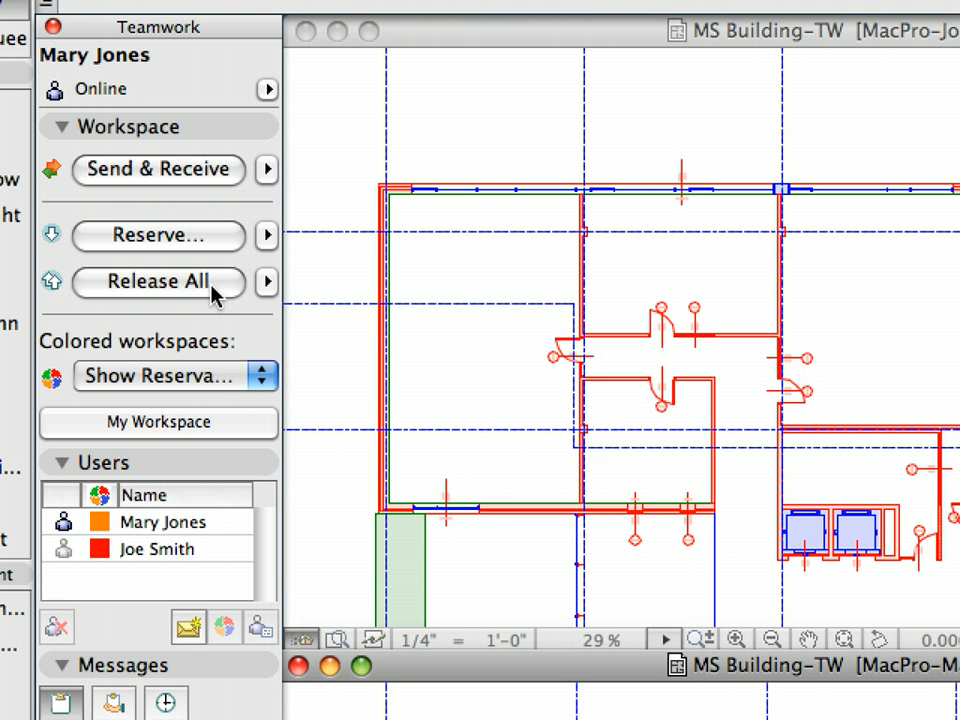
# Step: Release all of one user's reservations and turn off Work Offline for the other user
pyautogui.click(213, 291)
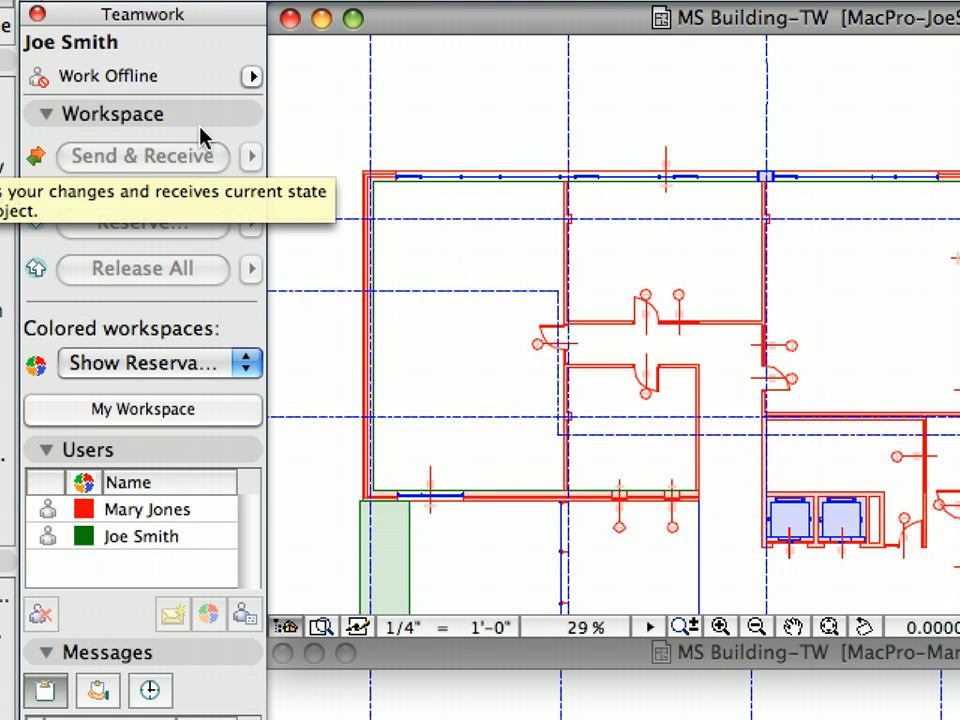
pyautogui.click(249, 79)
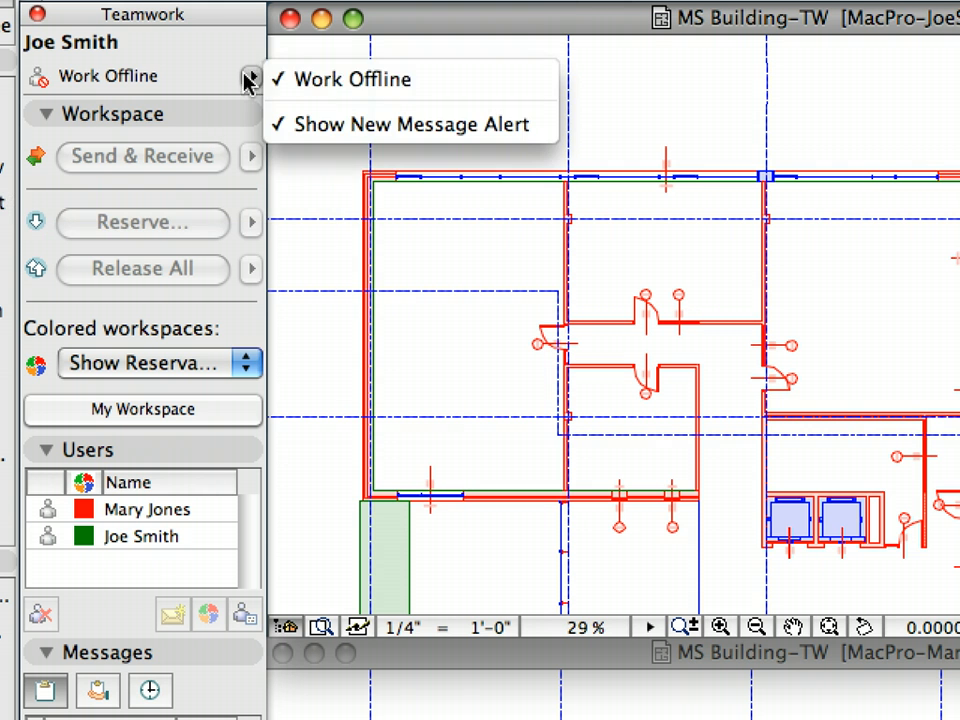
pyautogui.click(296, 89)
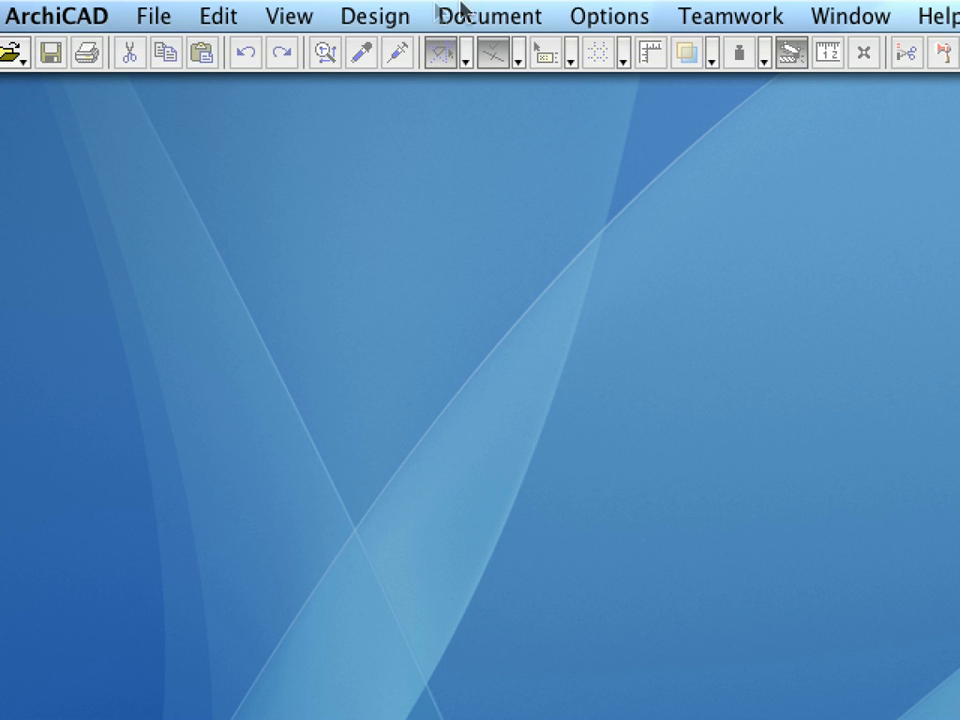
# Step: Open the recently used Teamwork project MS Building-TW
pyautogui.click(175, 16)
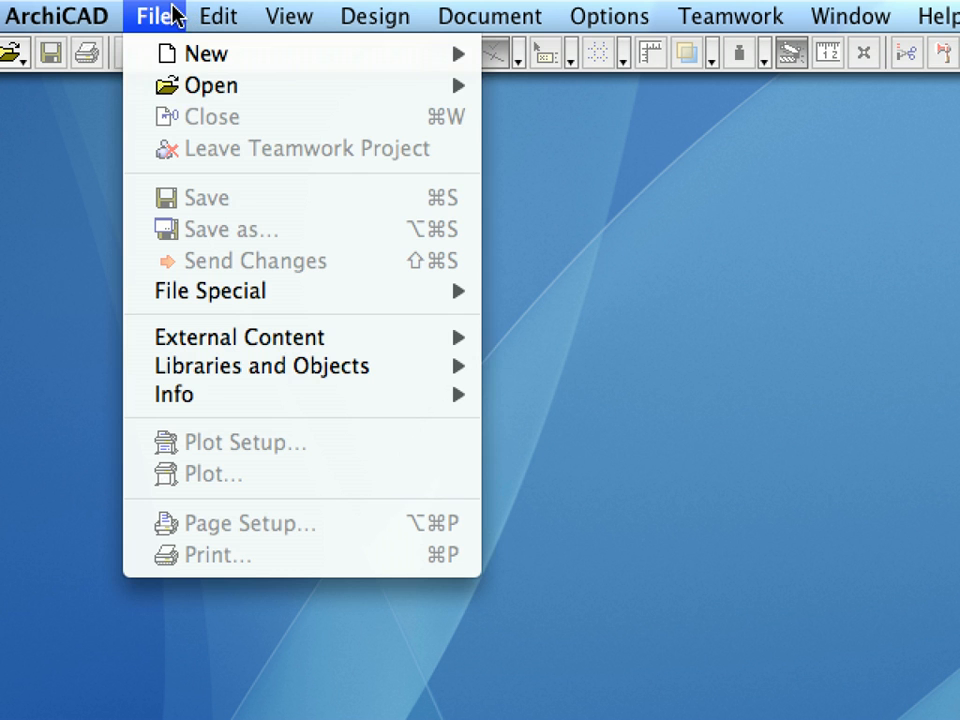
pyautogui.moveTo(197, 92)
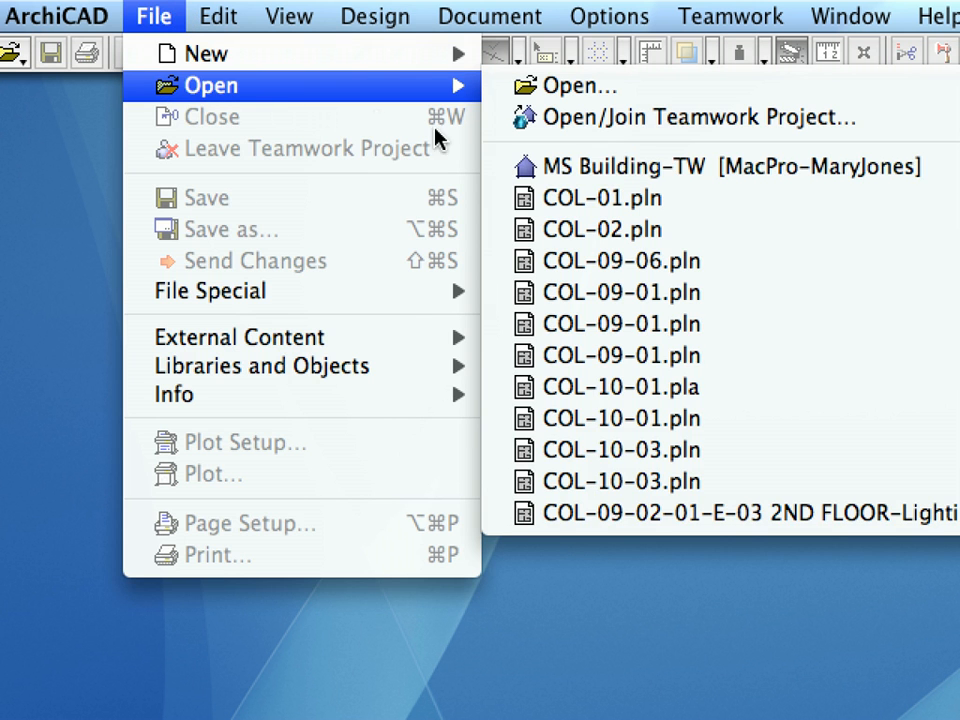
pyautogui.click(537, 168)
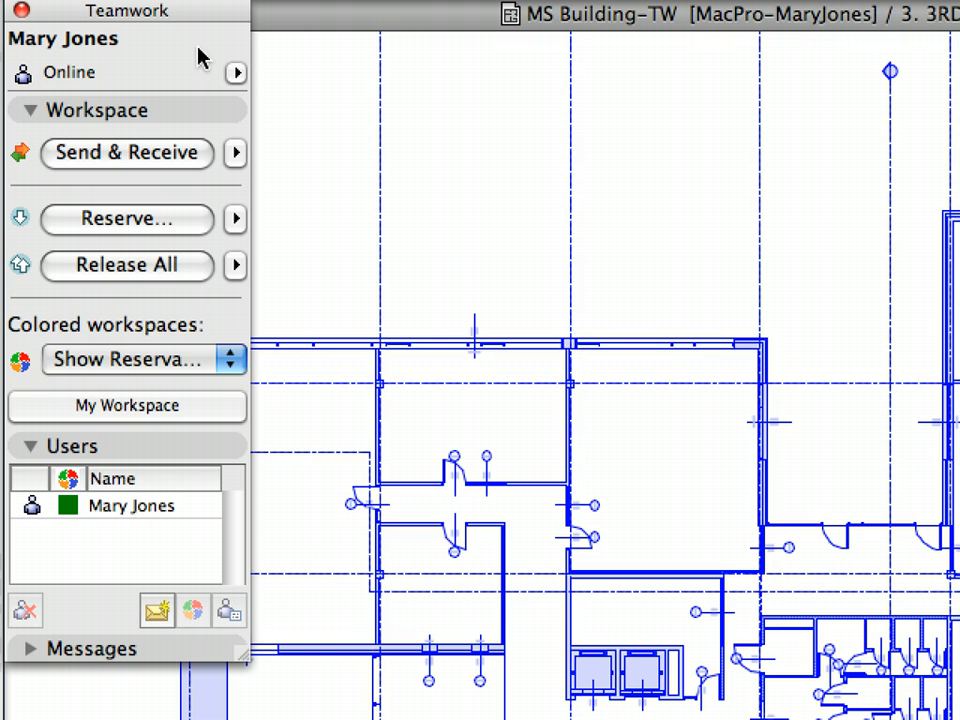
# Step: Set the colored workspaces to Show Reservation by Users and open the 4.1.1 Reservation-01 view in Chapter 04
pyautogui.click(160, 258)
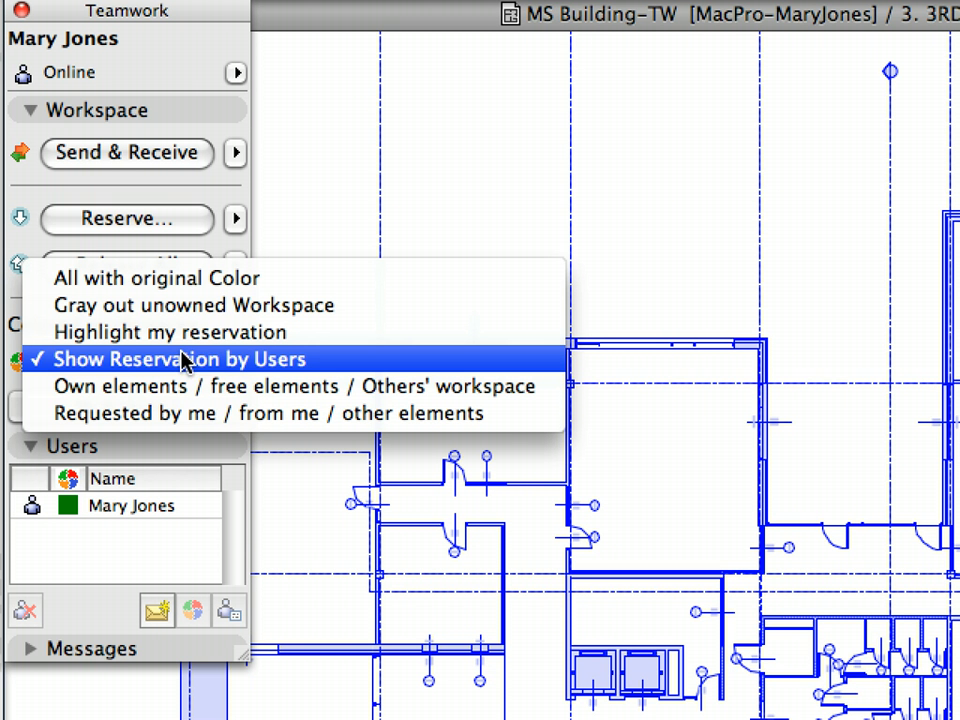
pyautogui.click(327, 360)
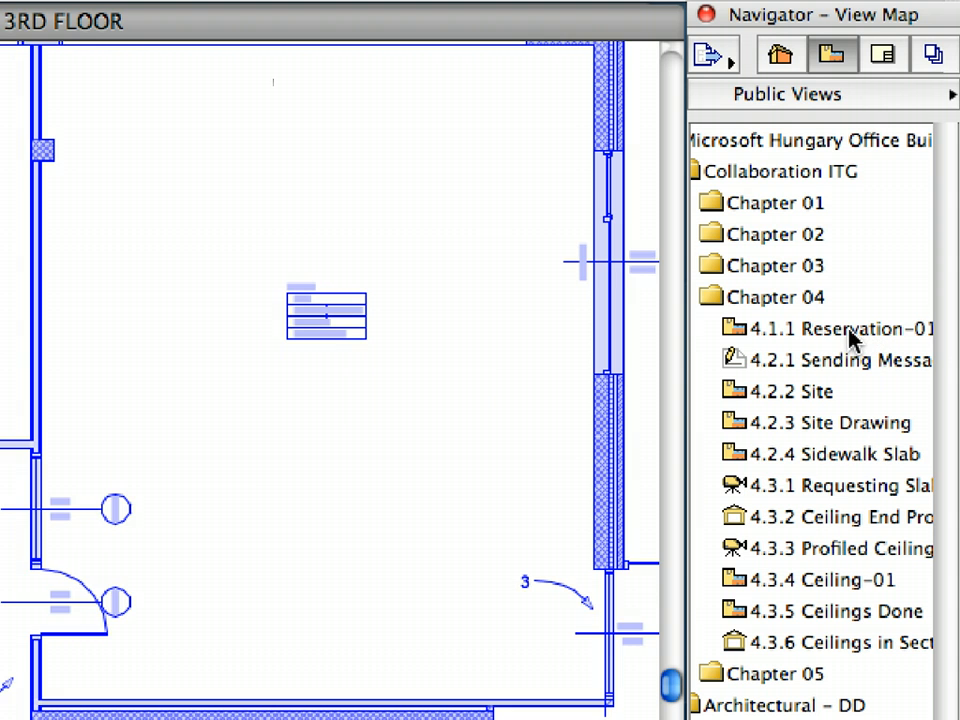
pyautogui.doubleClick(905, 225)
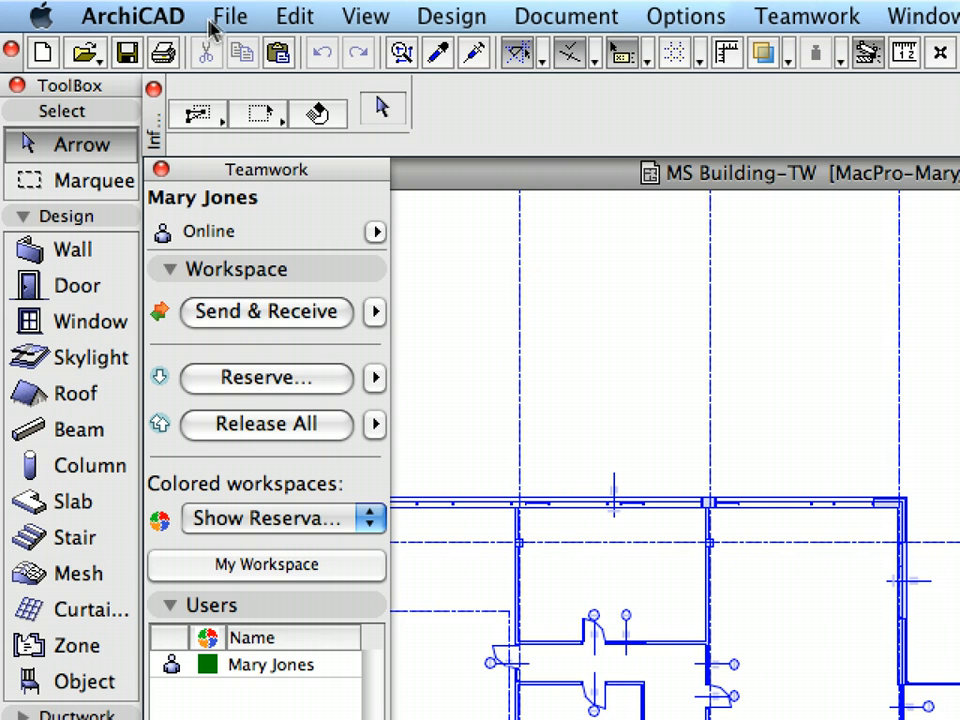
# Step: Start opening a Teamwork project and request a login as a different user
pyautogui.click(250, 12)
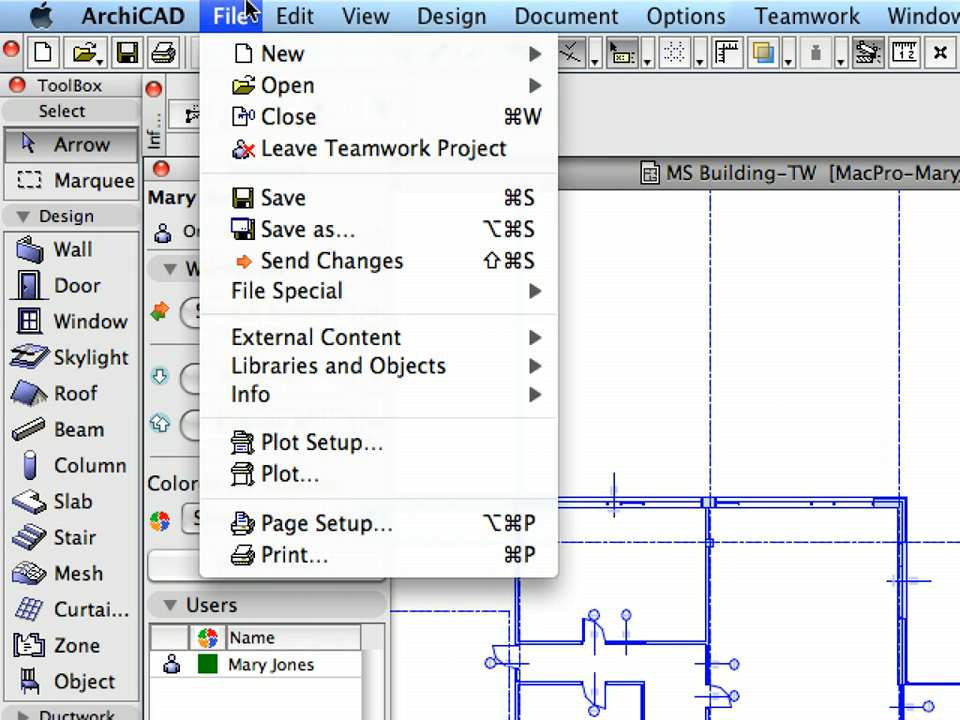
pyautogui.moveTo(258, 82)
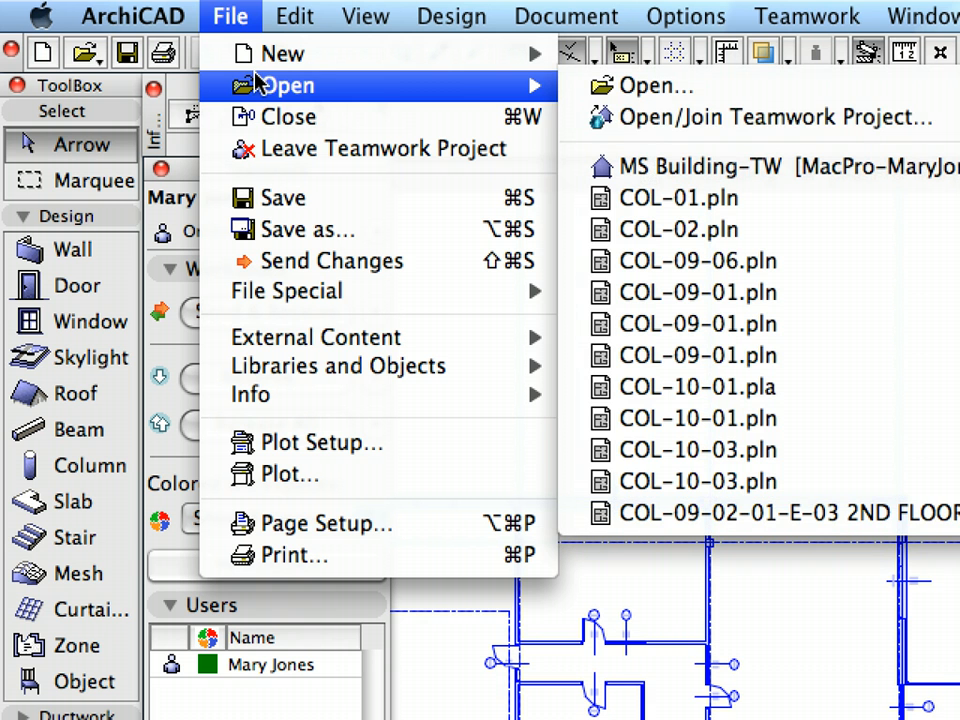
pyautogui.click(582, 120)
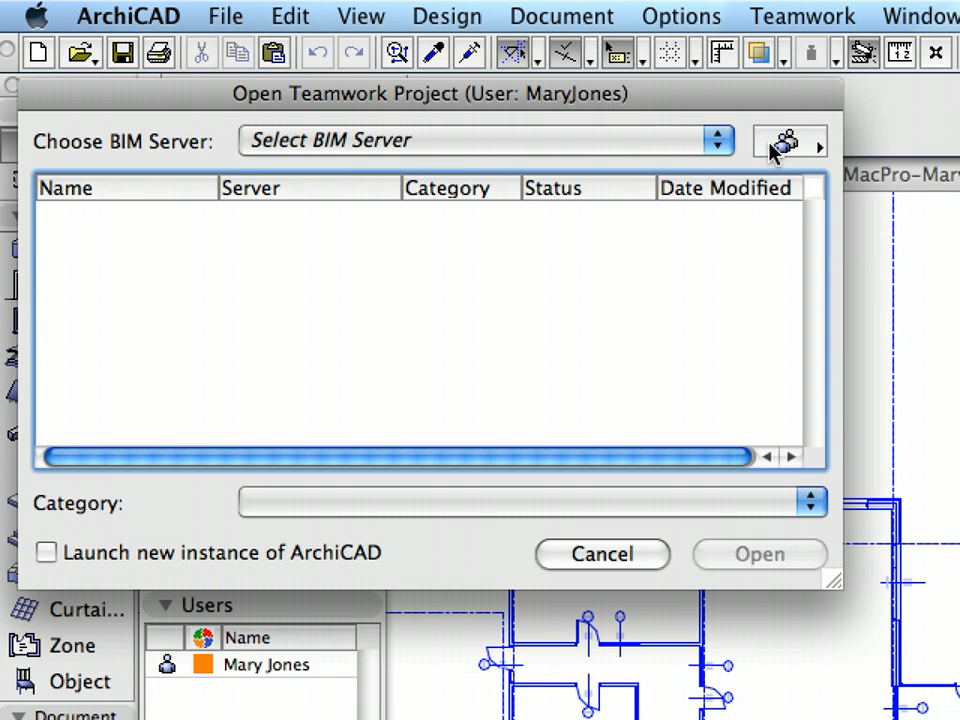
pyautogui.click(780, 145)
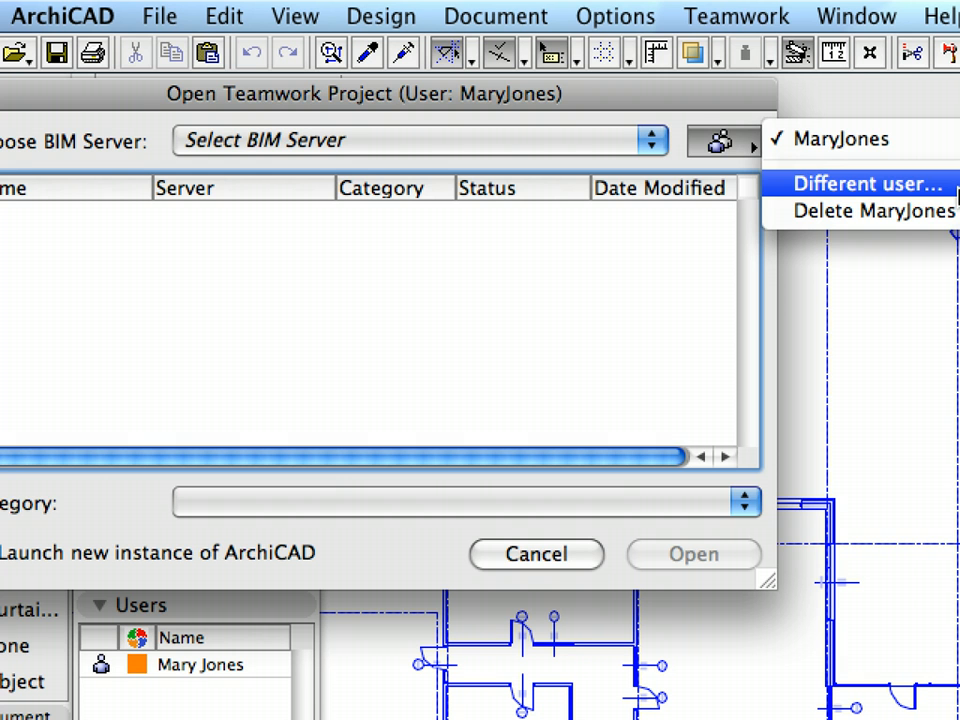
pyautogui.click(956, 190)
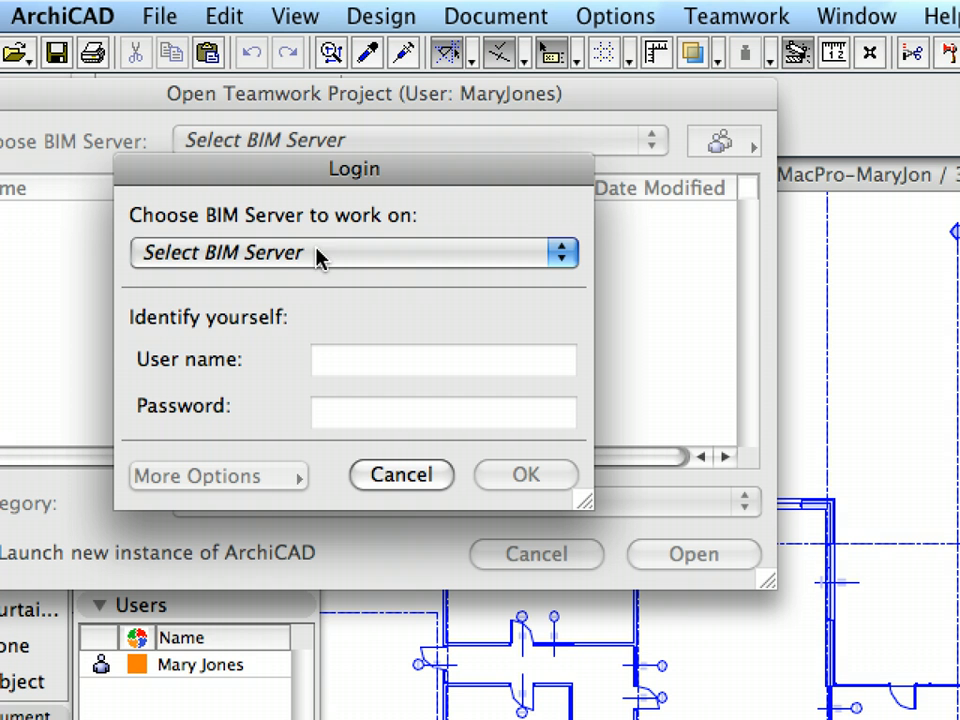
# Step: Log in to the MacPro.local BIM server with the second team member's user name and account password
pyautogui.click(318, 254)
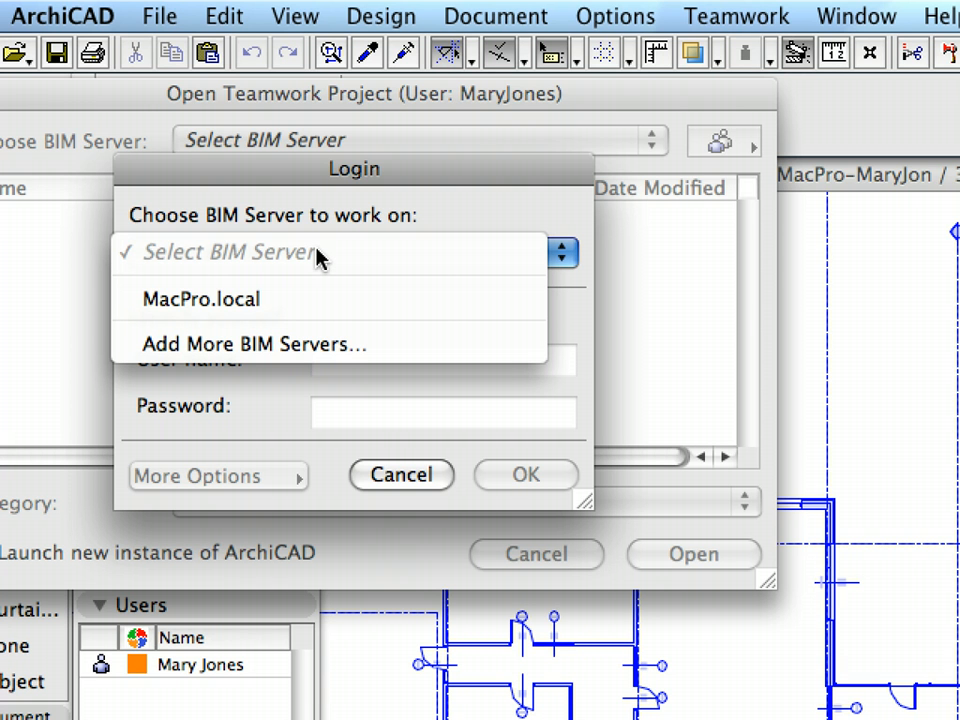
pyautogui.click(302, 313)
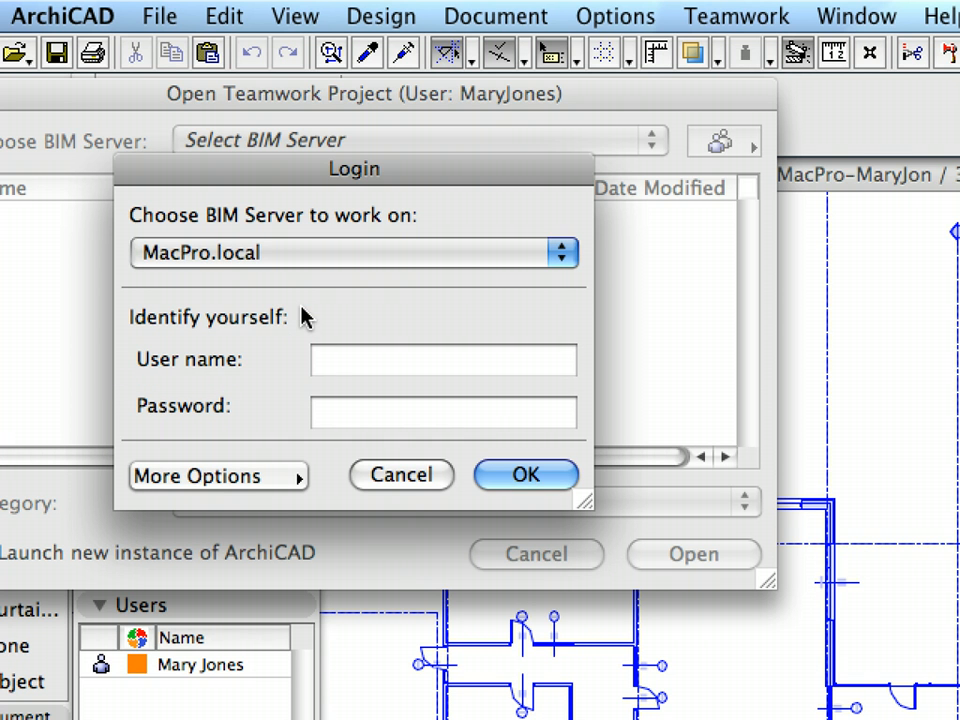
pyautogui.click(373, 362)
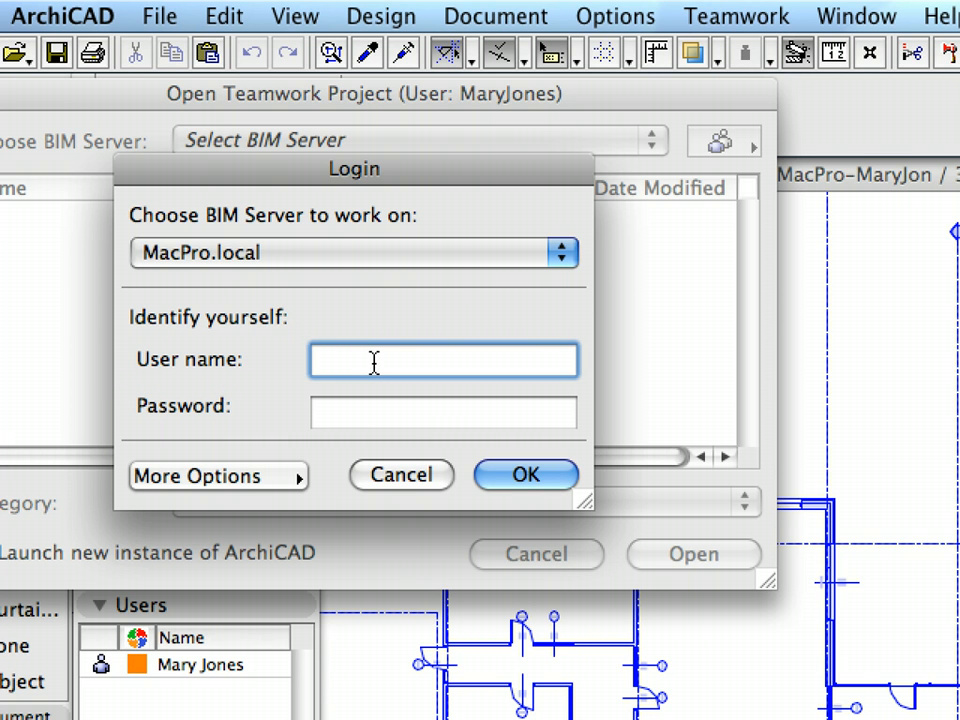
pyautogui.write('JoeSmith')
pyautogui.press('Tab')
pyautogui.write('•••••••••')
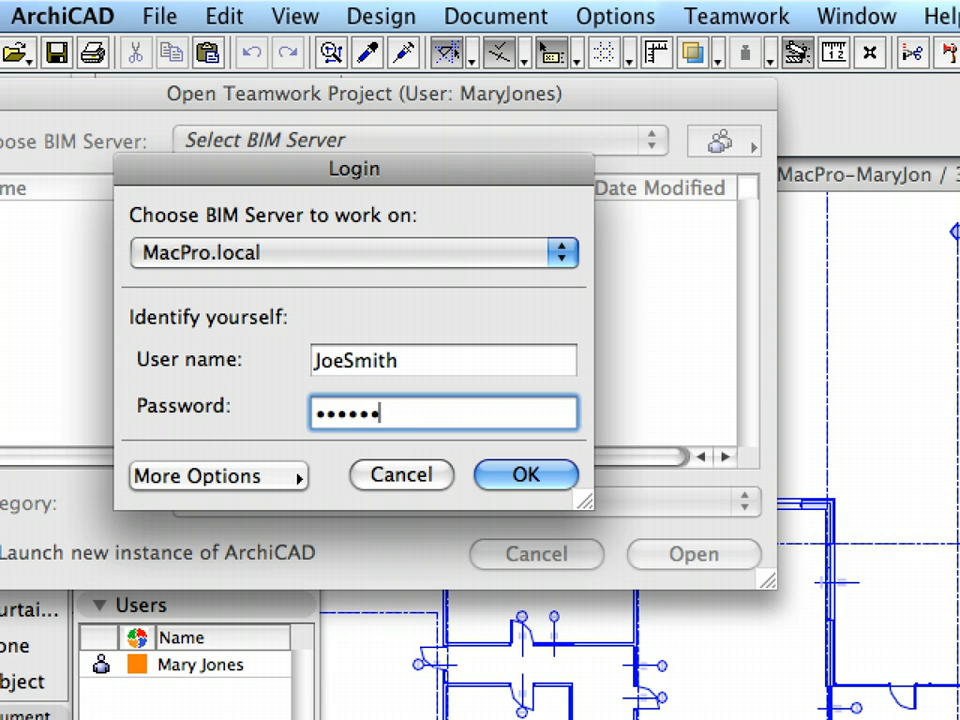
pyautogui.write('••••')
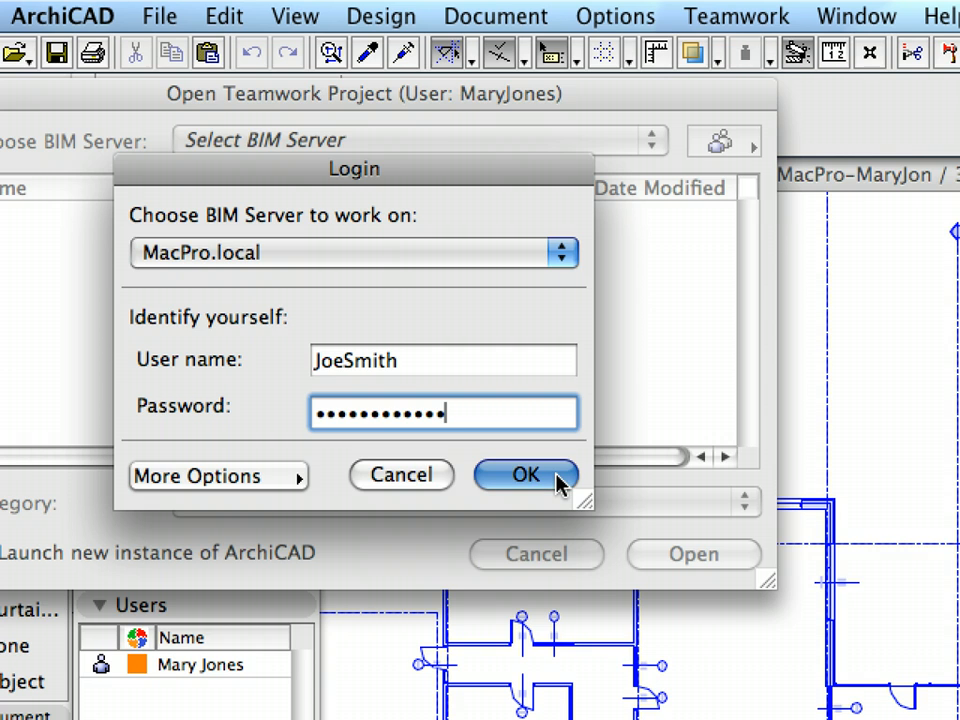
pyautogui.click(526, 475)
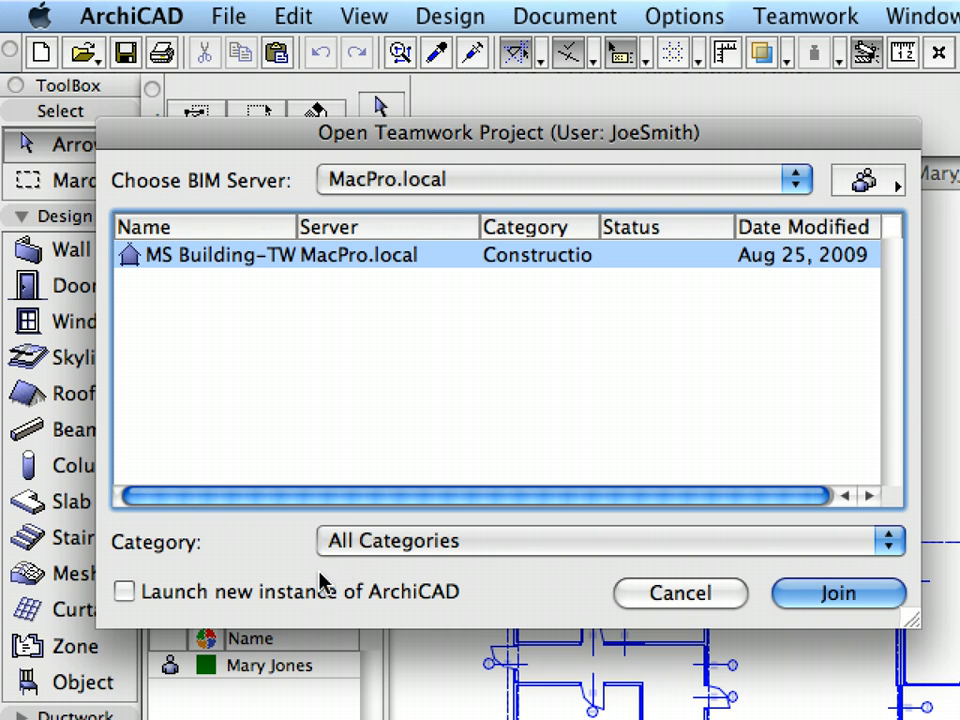
# Step: Join the MS Building-TW project in a newly launched ArchiCAD instance and acknowledge the welcome message
pyautogui.click(323, 597)
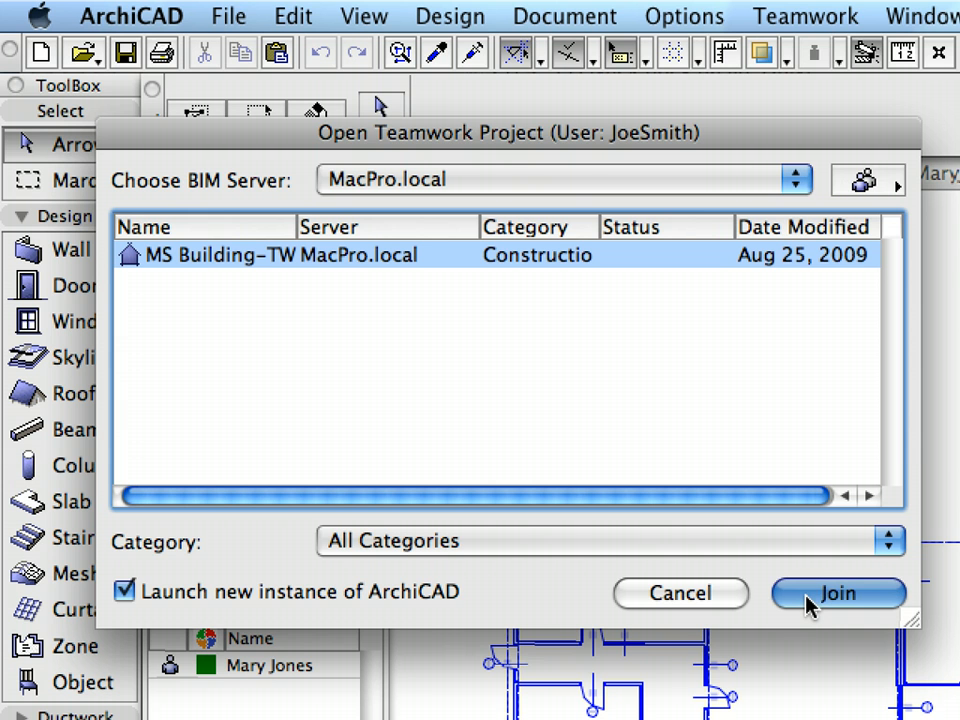
pyautogui.click(836, 594)
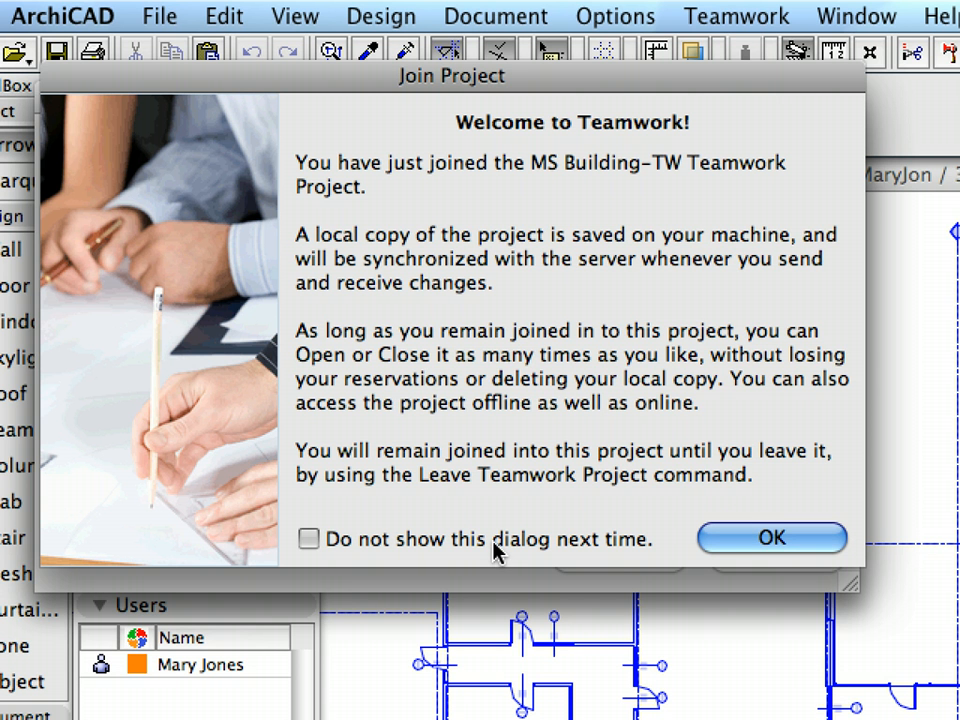
pyautogui.click(623, 548)
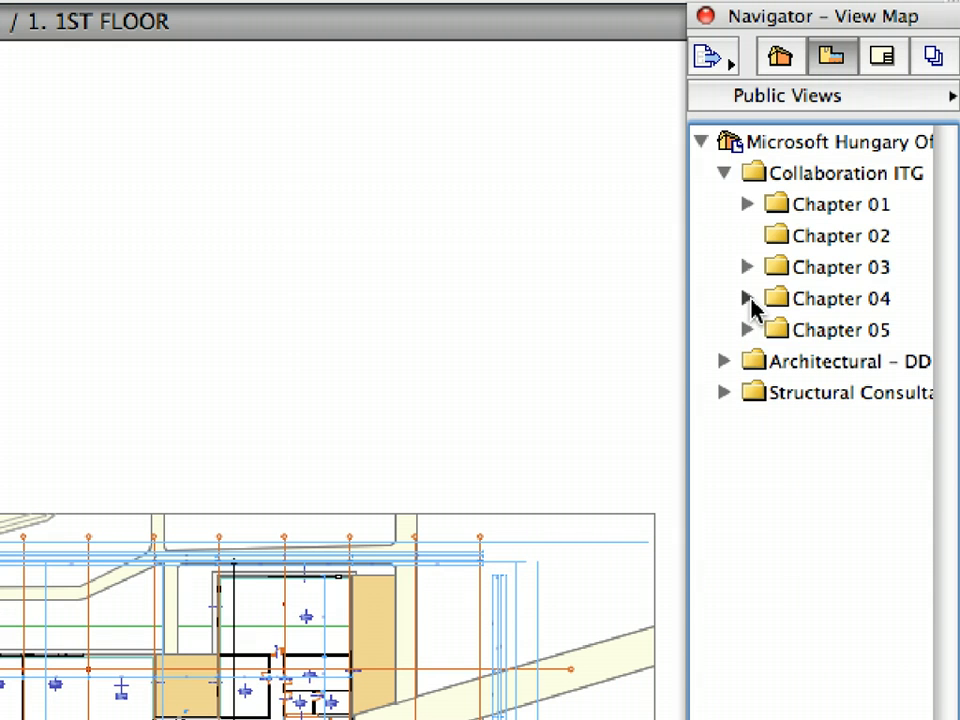
# Step: Open the Chapter 04 view 4.1.1 Reservation-01 and color this user's workspace display with Show Reservation by Users
pyautogui.click(748, 299)
pyautogui.hscroll(2, 793, 335)
pyautogui.hscroll(2, 794, 335)
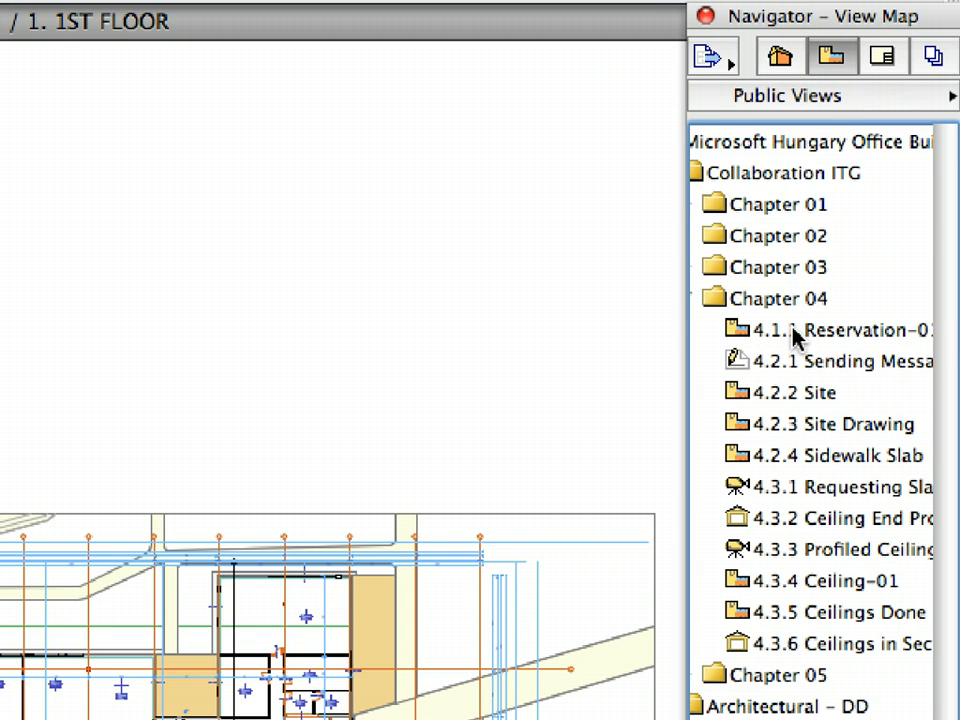
pyautogui.doubleClick(810, 338)
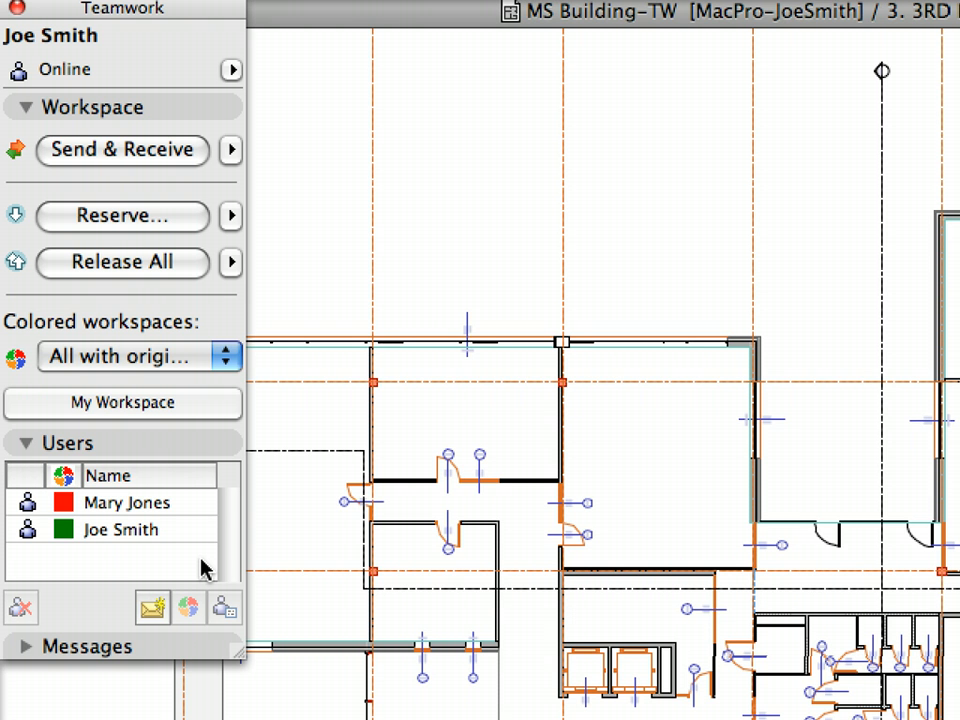
pyautogui.click(185, 367)
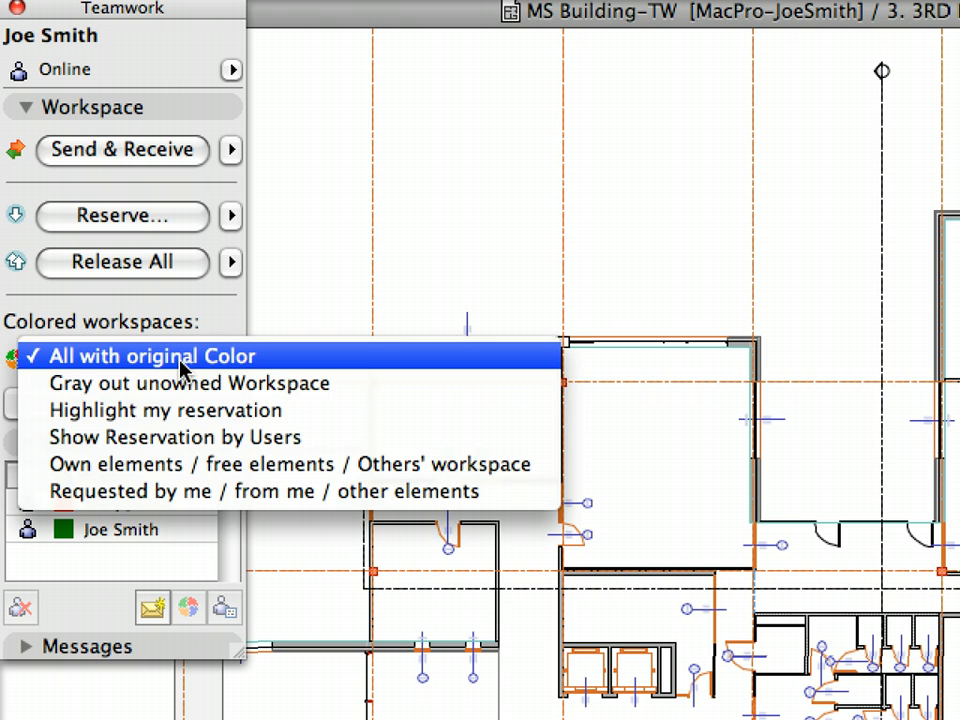
pyautogui.click(329, 437)
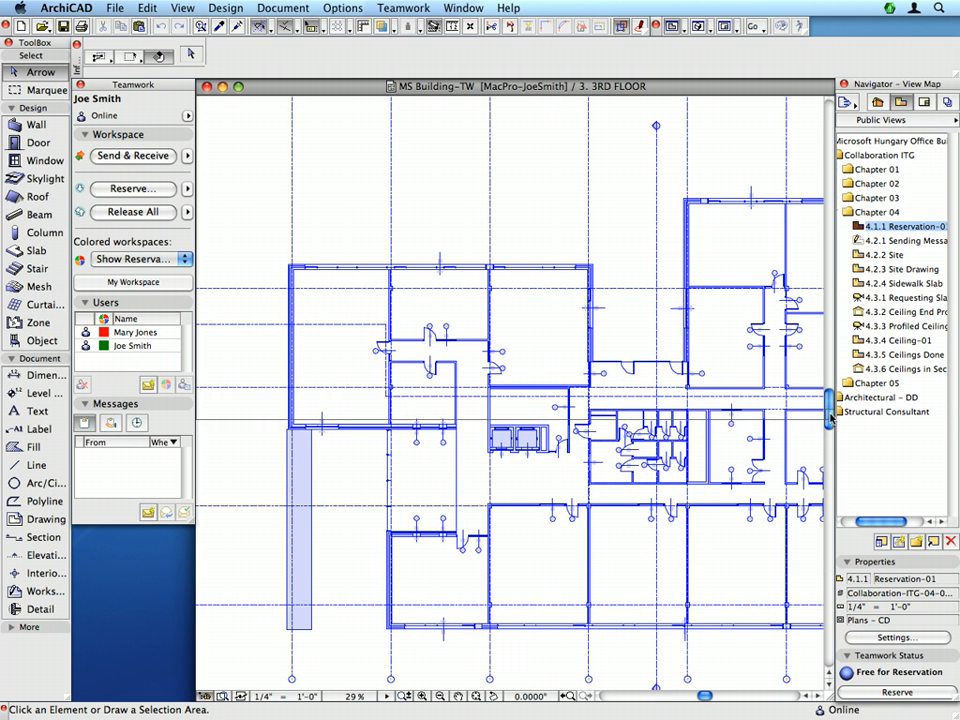
# Step: Stack the two users' 3rd floor plan windows at half height and frame the same part of the building in both
pyautogui.moveTo(831, 418); pyautogui.dragTo(831, 394)
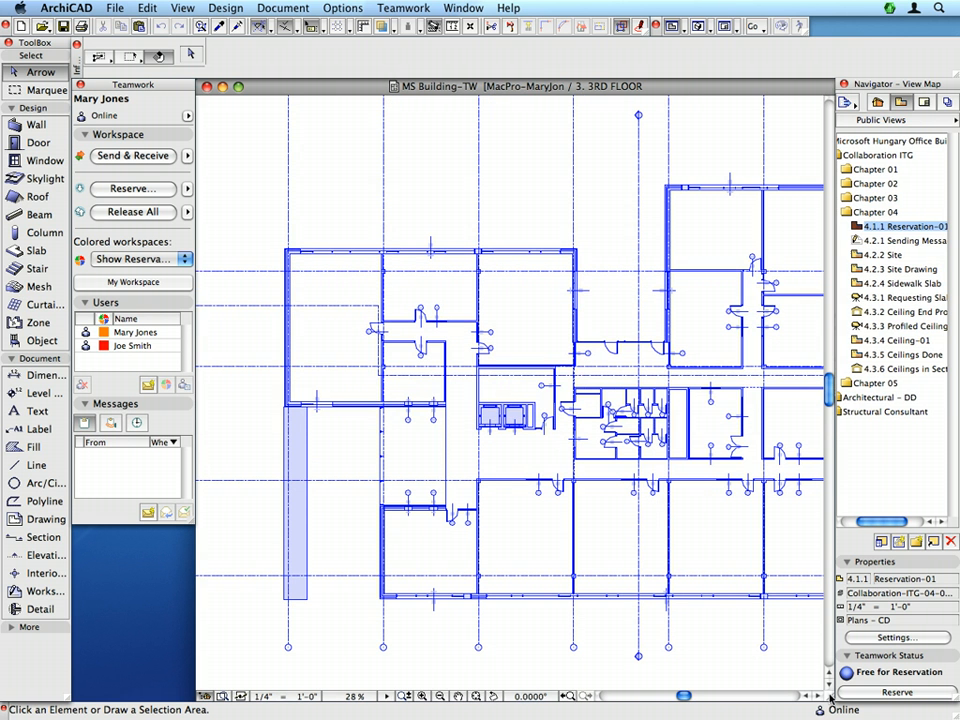
pyautogui.moveTo(831, 392); pyautogui.dragTo(831, 385)
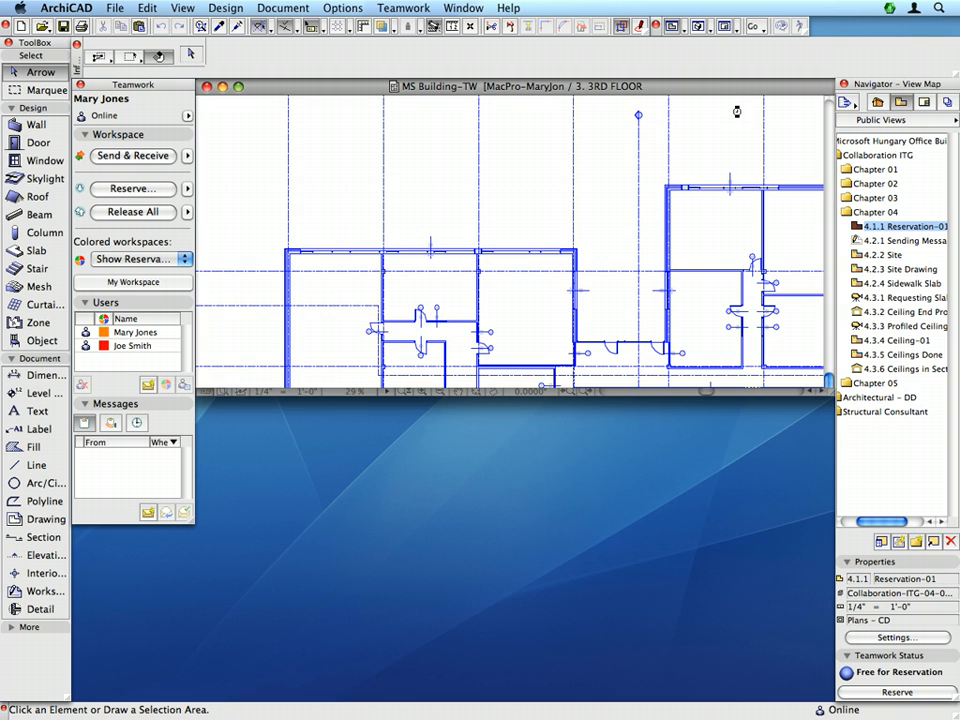
pyautogui.moveTo(718, 87); pyautogui.dragTo(714, 410)
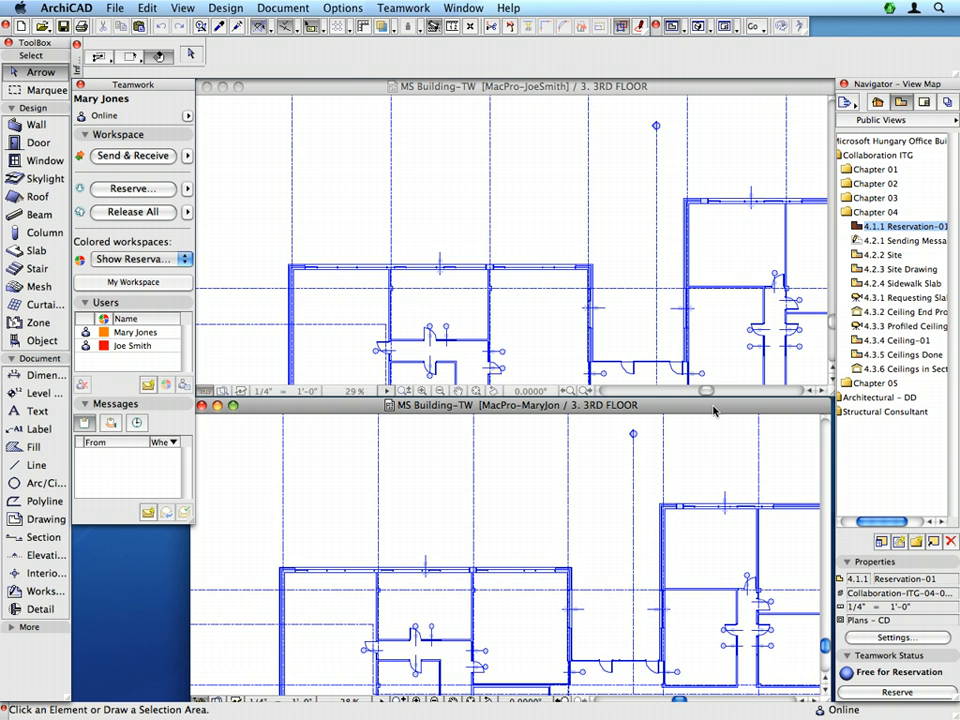
pyautogui.moveTo(714, 410); pyautogui.dragTo(716, 408)
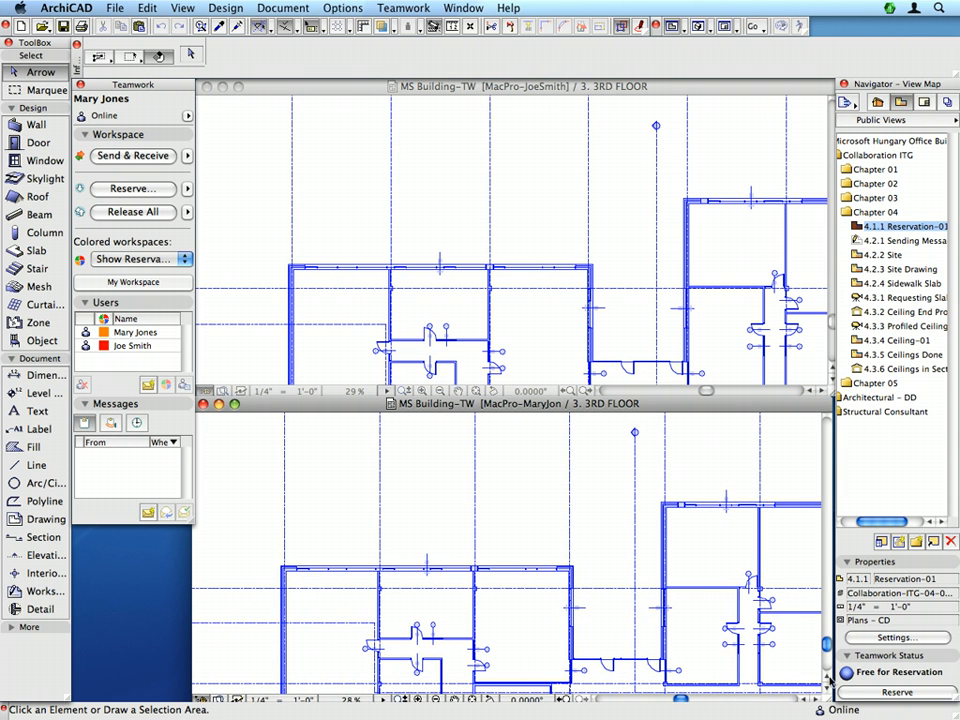
pyautogui.click(377, 352)
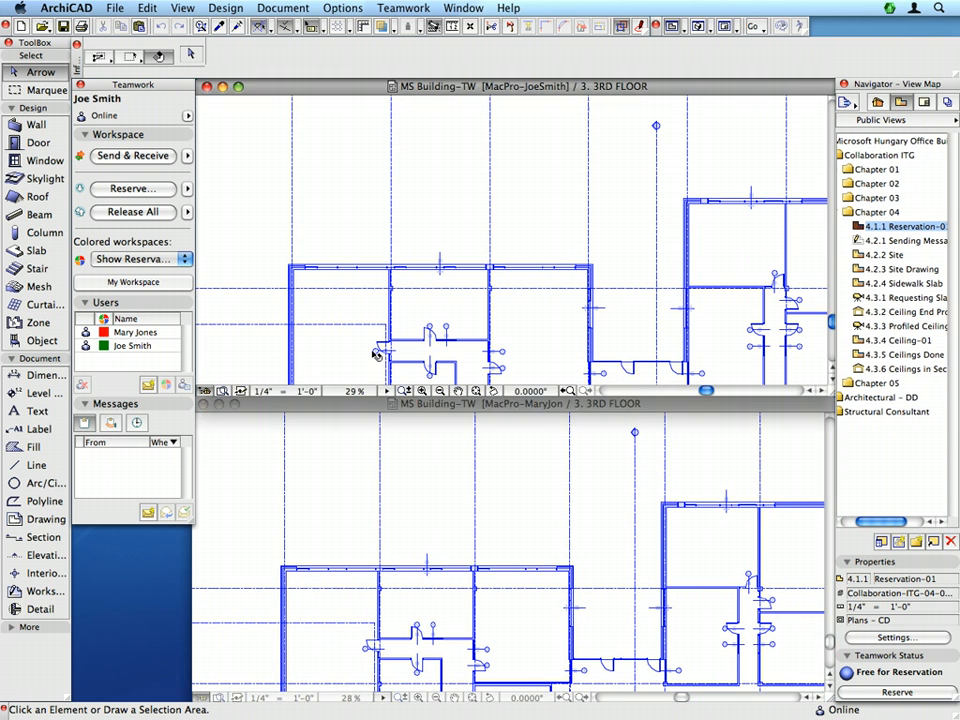
pyautogui.moveTo(377, 352); pyautogui.dragTo(330, 249, button='middle')
pyautogui.click(349, 536)
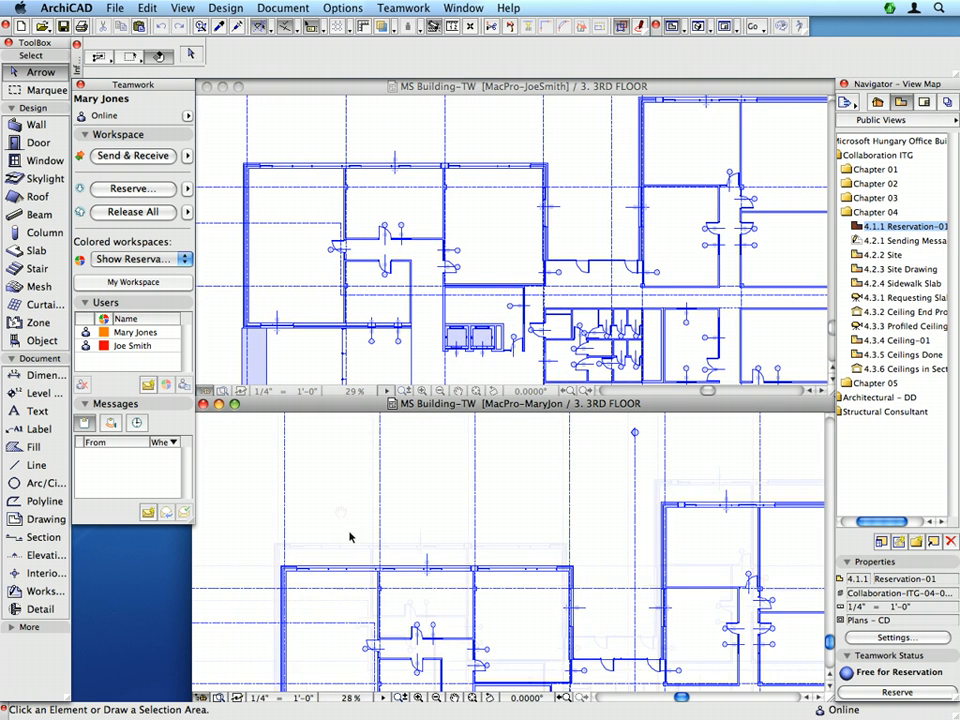
pyautogui.moveTo(349, 536); pyautogui.dragTo(311, 456, button='middle')
pyautogui.click(368, 91)
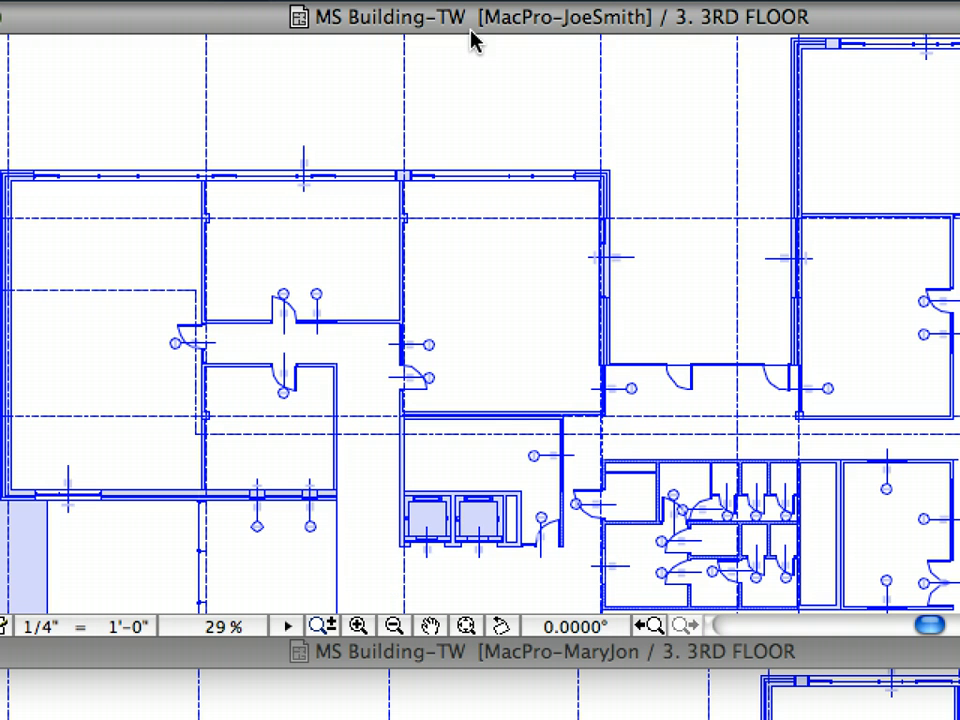
# Step: Select all walls on the 3rd floor in the second team member's project window
pyautogui.click(616, 655)
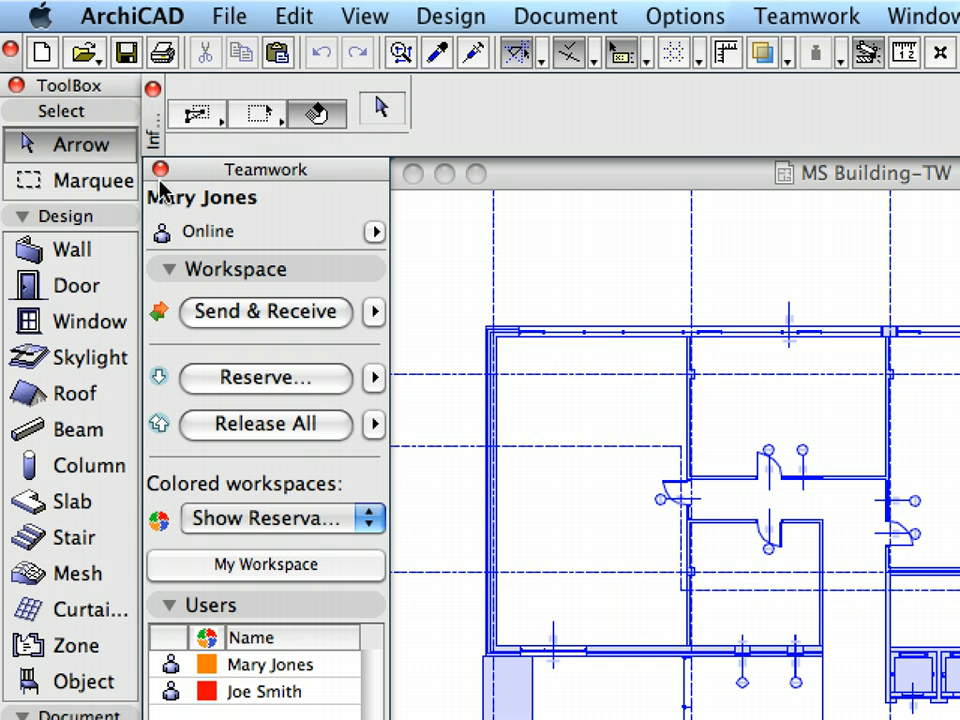
pyautogui.click(110, 254)
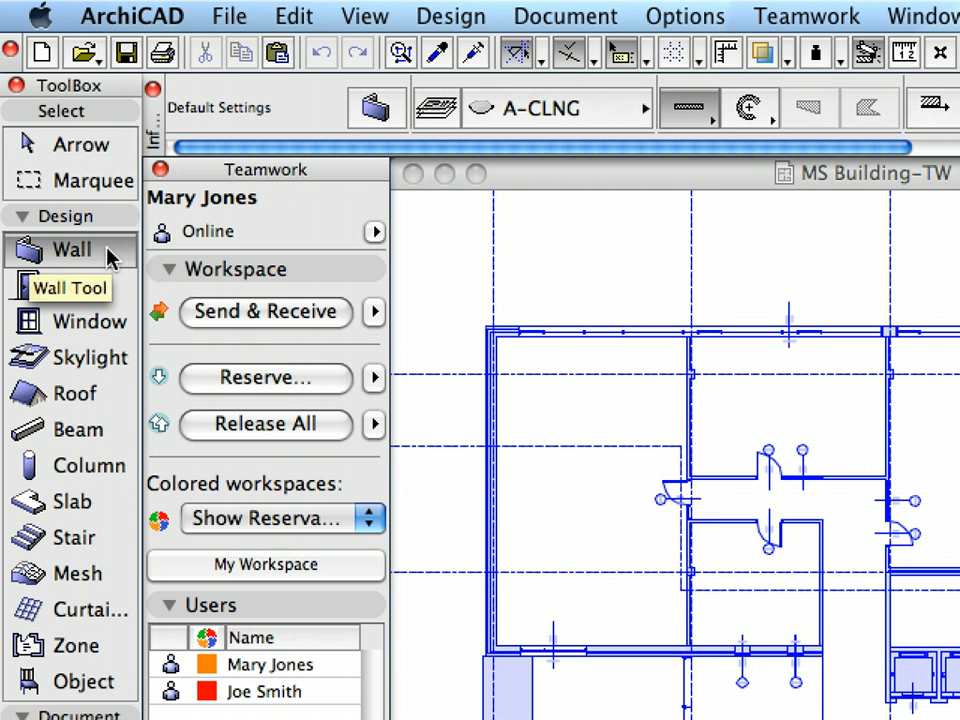
pyautogui.click(286, 18)
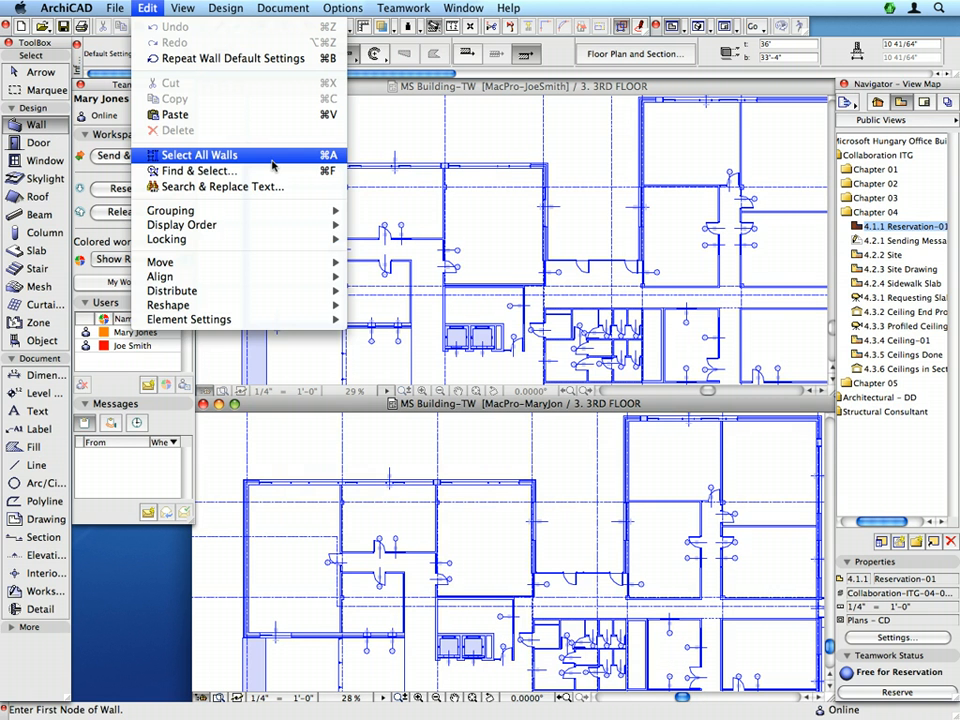
pyautogui.click(541, 320)
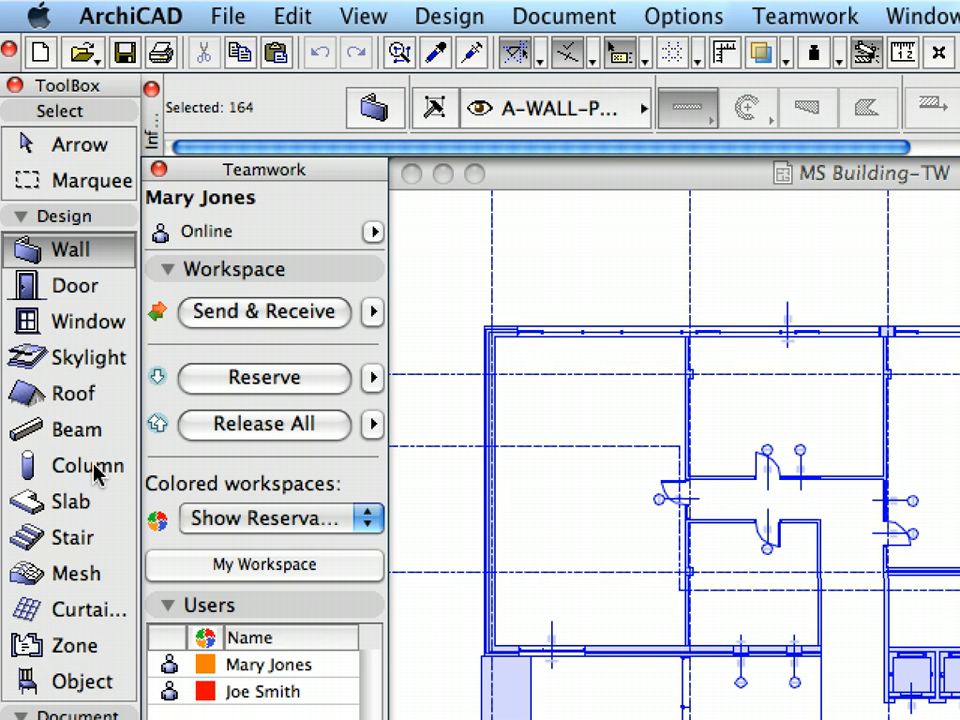
# Step: Add all columns to the wall selection, reserve the selected elements for the second team member and clear the selection
pyautogui.click(74, 475)
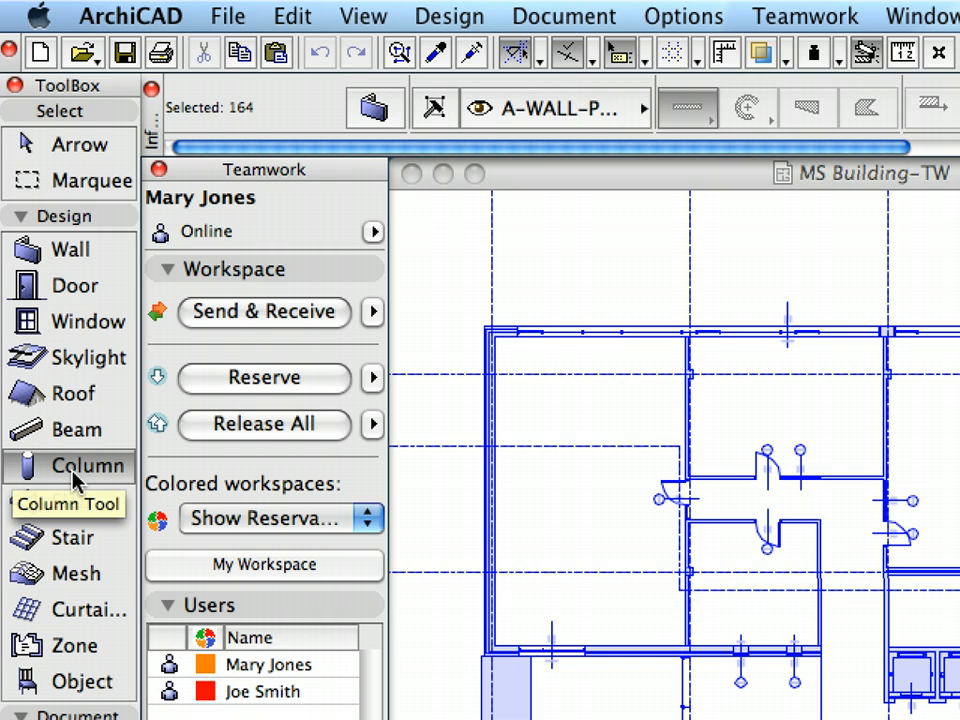
pyautogui.click(283, 12)
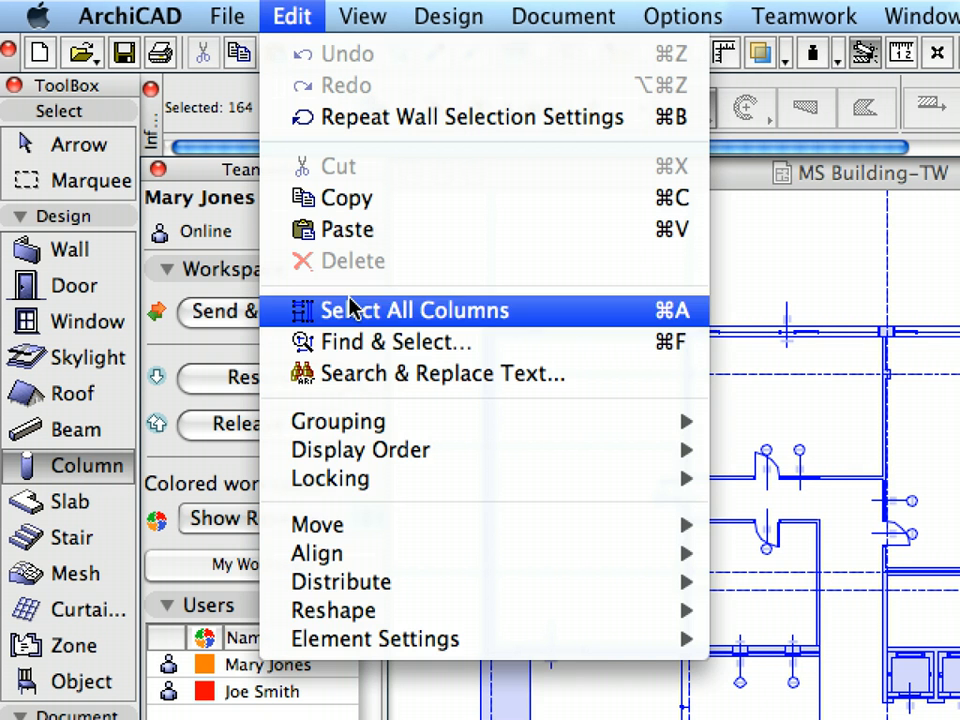
pyautogui.click(530, 310)
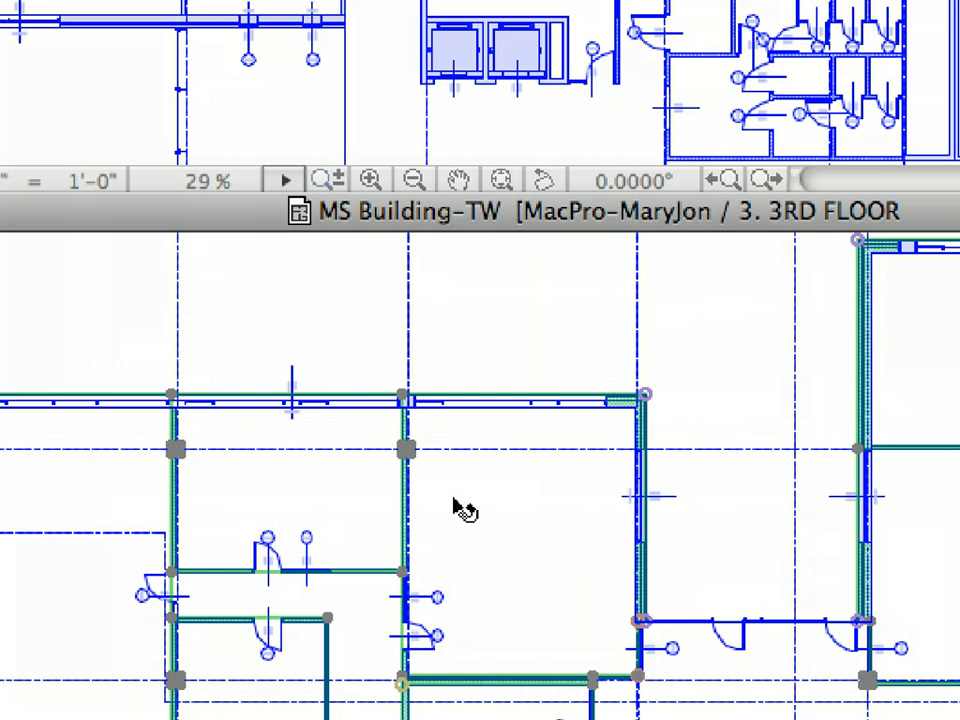
pyautogui.moveTo(435, 500)
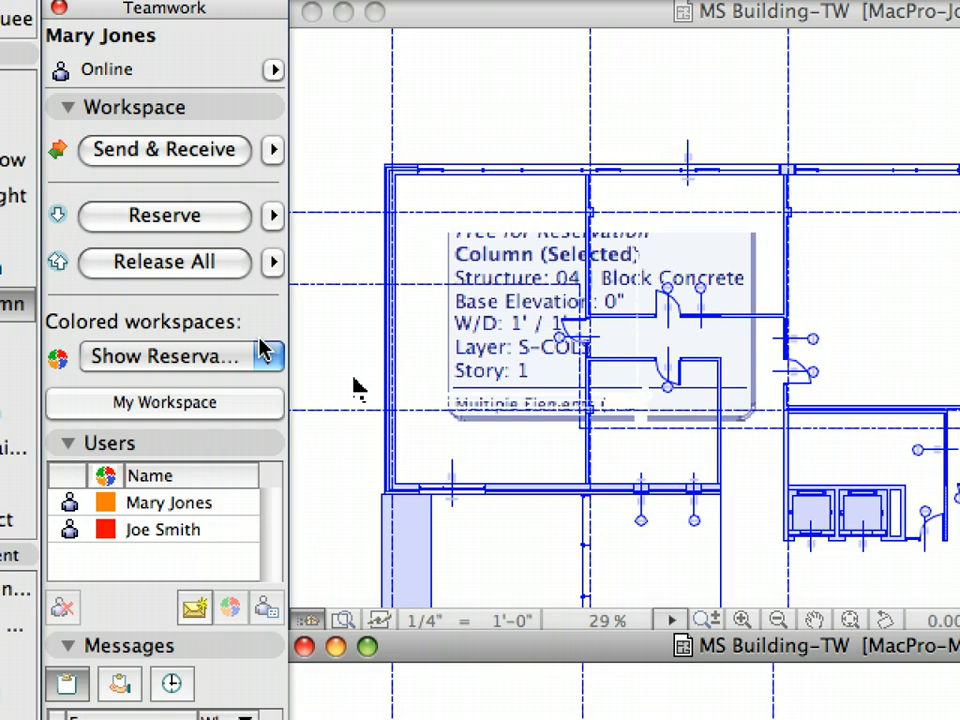
pyautogui.click(197, 224)
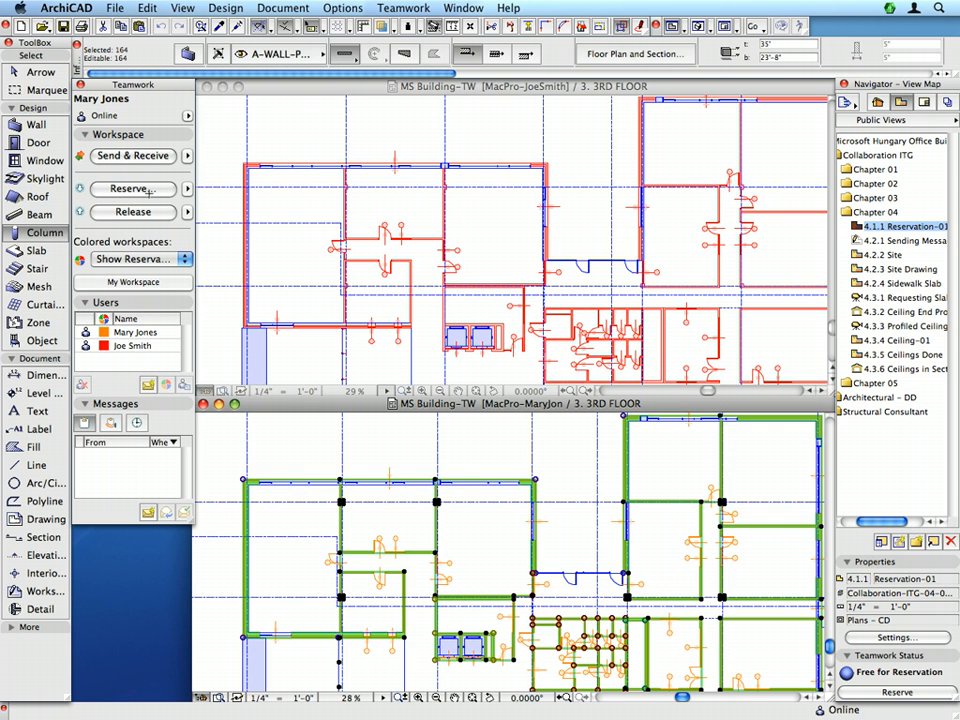
pyautogui.click(147, 189)
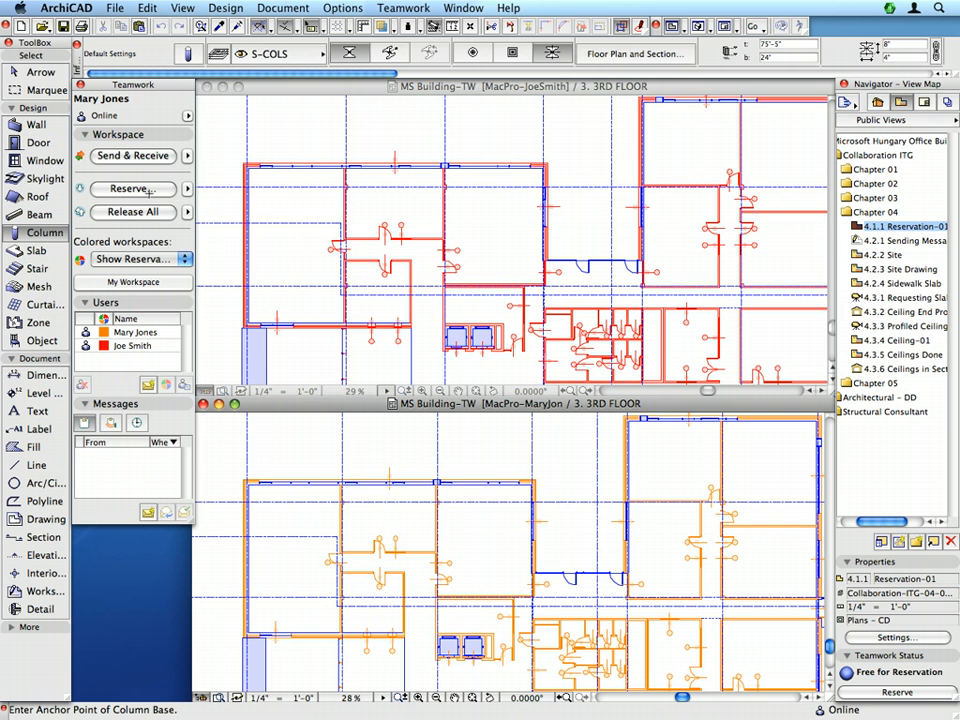
pyautogui.press('w')
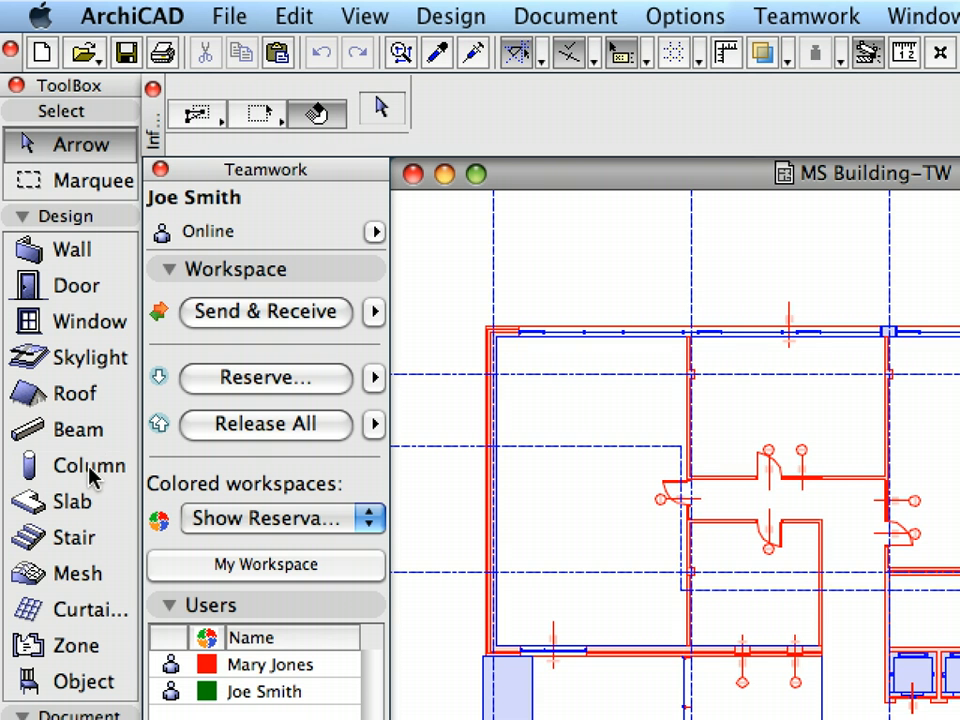
# Step: Select all slabs in the first team member's project window, reserve them for that user and clear the selection
pyautogui.click(88, 511)
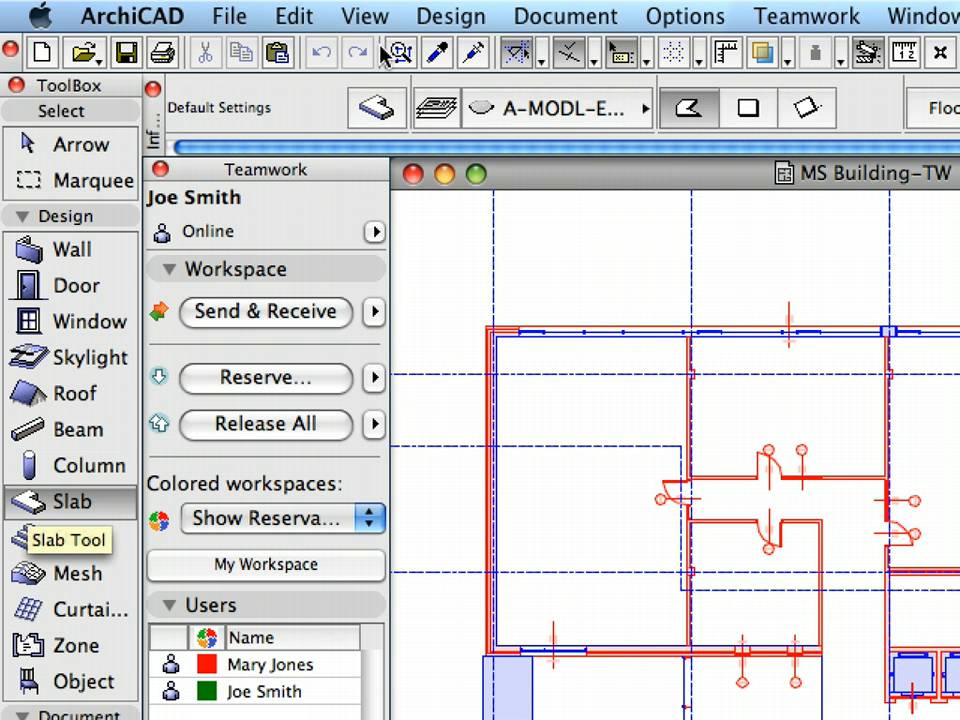
pyautogui.click(306, 18)
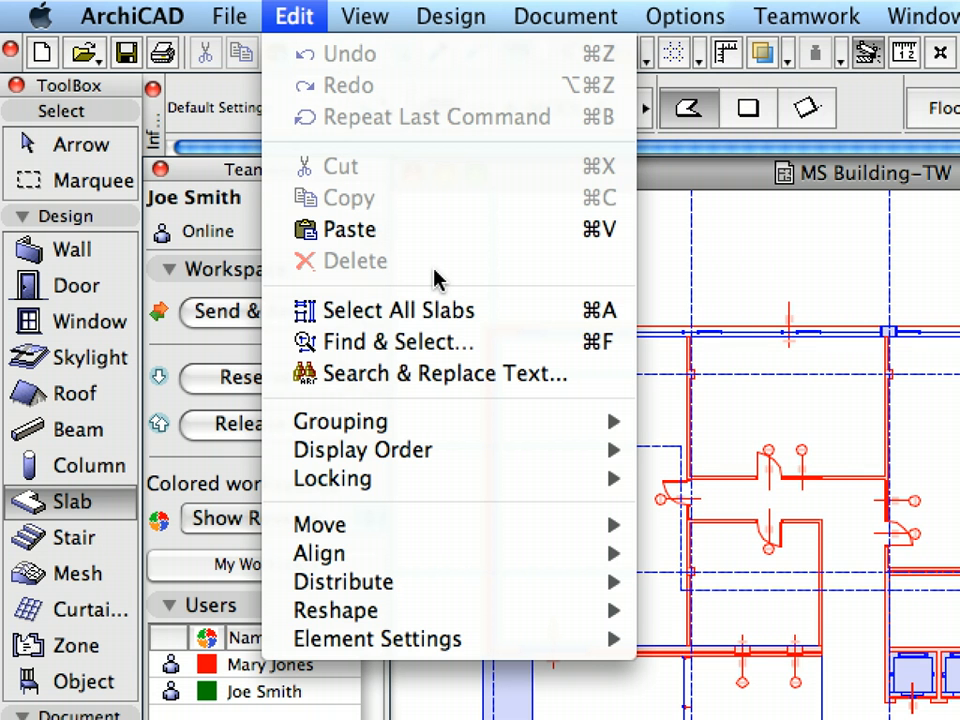
pyautogui.click(492, 310)
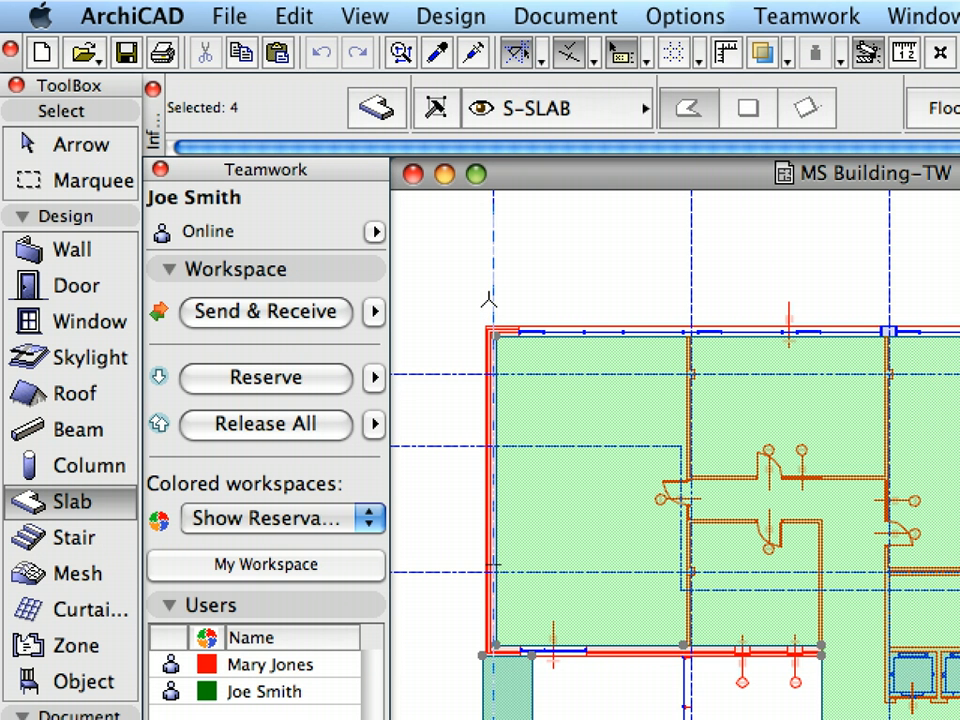
pyautogui.click(318, 386)
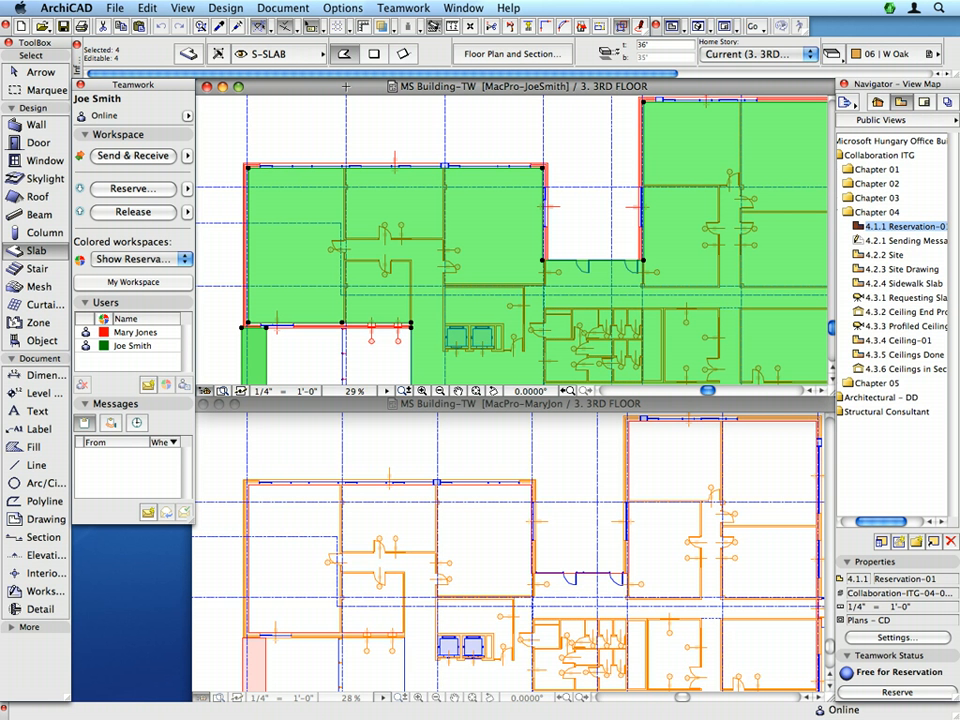
pyautogui.press('Escape')
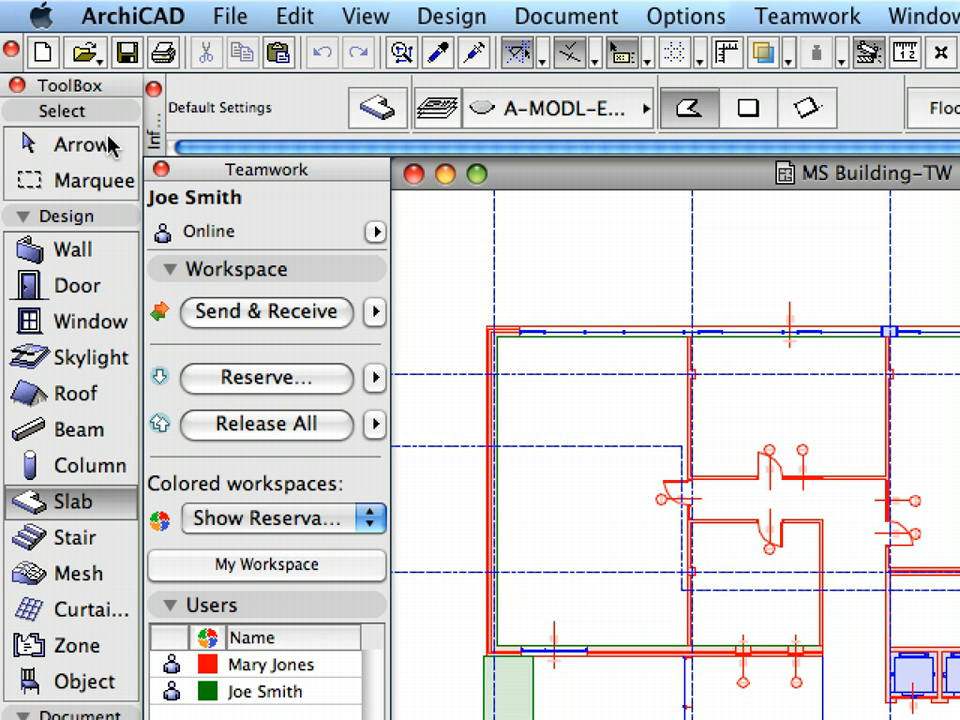
# Step: Examine the reservation information of the slab and interior walls in the first team member's floor plan with the Arrow tool
pyautogui.click(54, 72)
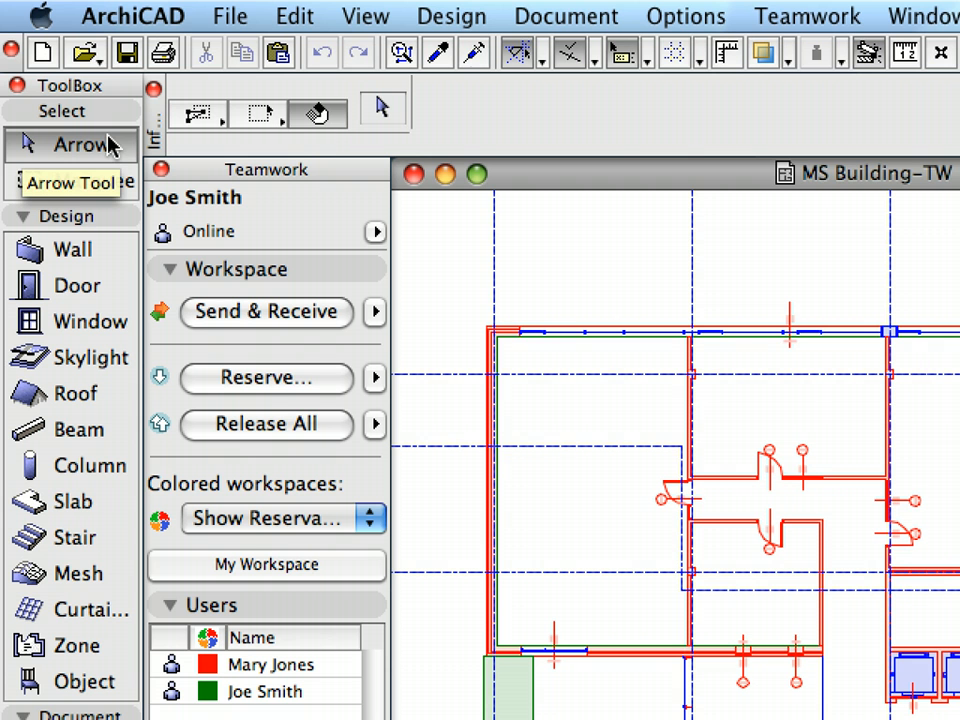
pyautogui.click(327, 116)
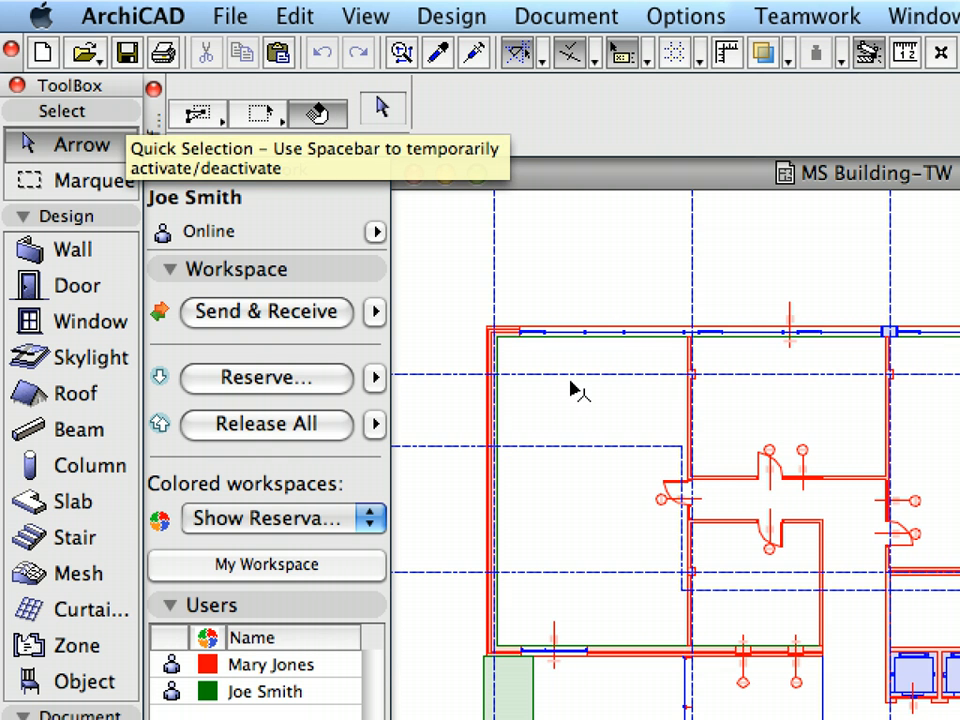
pyautogui.moveTo(579, 399)
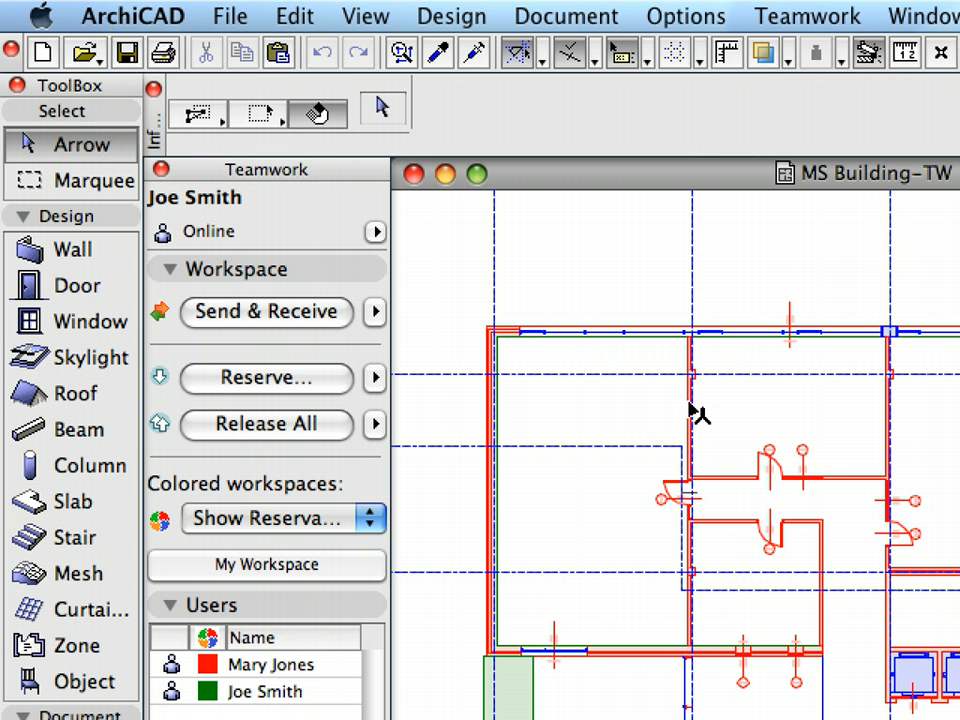
pyautogui.moveTo(693, 410)
pyautogui.moveTo(500, 275)
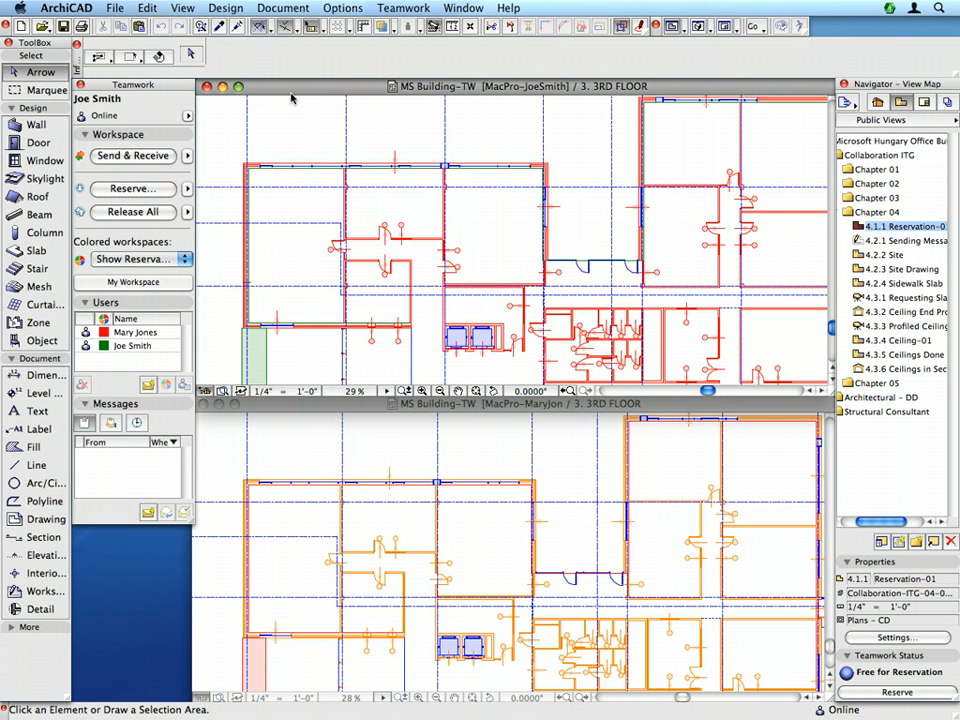
# Step: Set the first team member's Teamwork status to Work Offline
pyautogui.press('space')
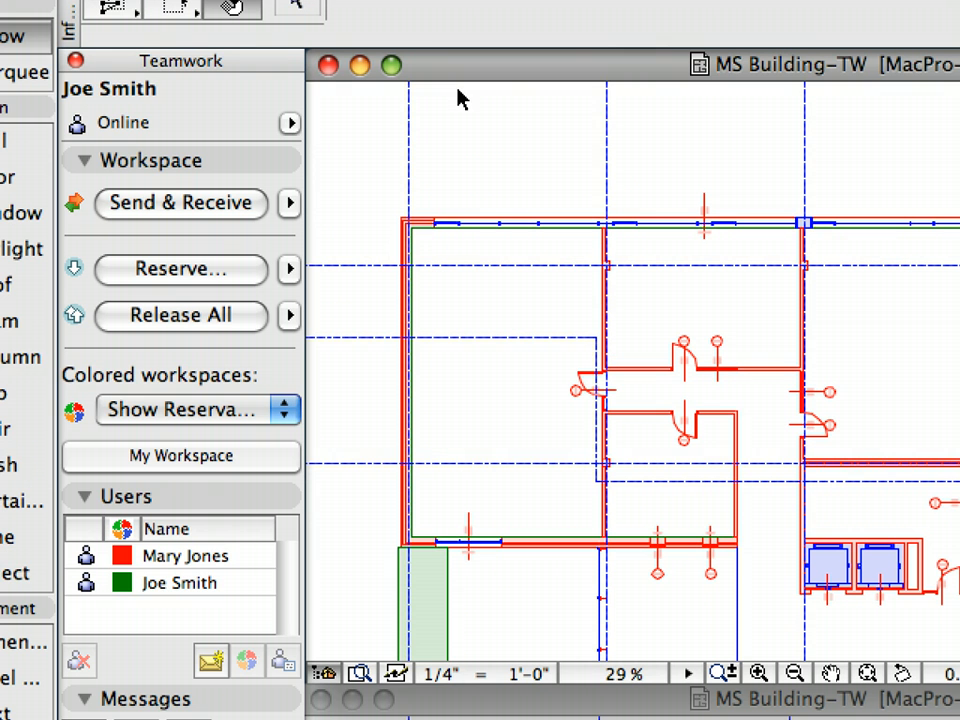
pyautogui.click(188, 116)
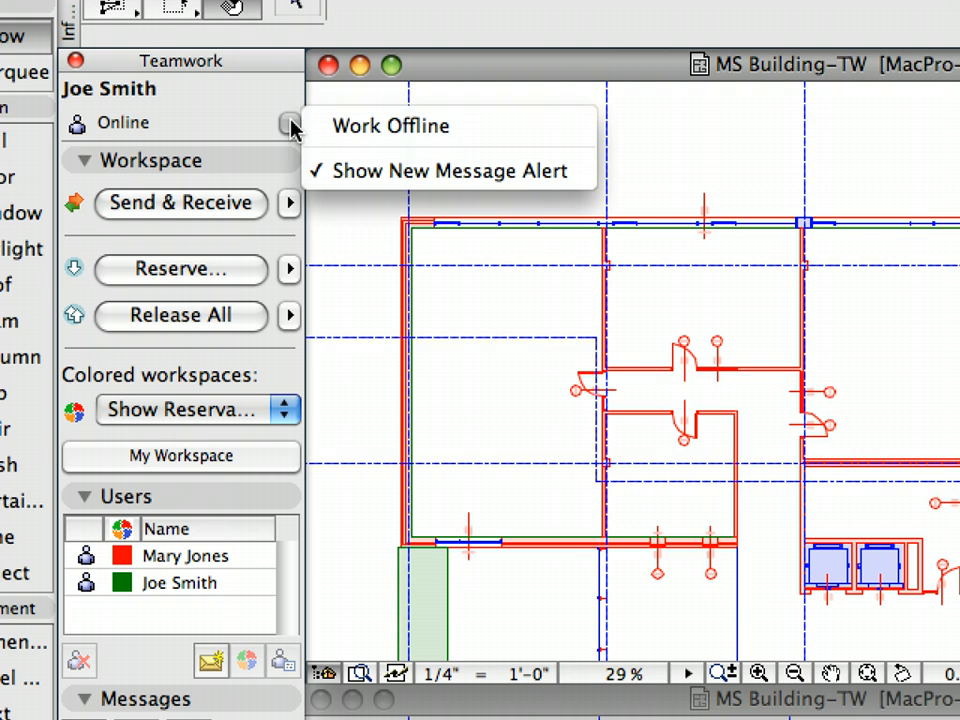
pyautogui.click(484, 141)
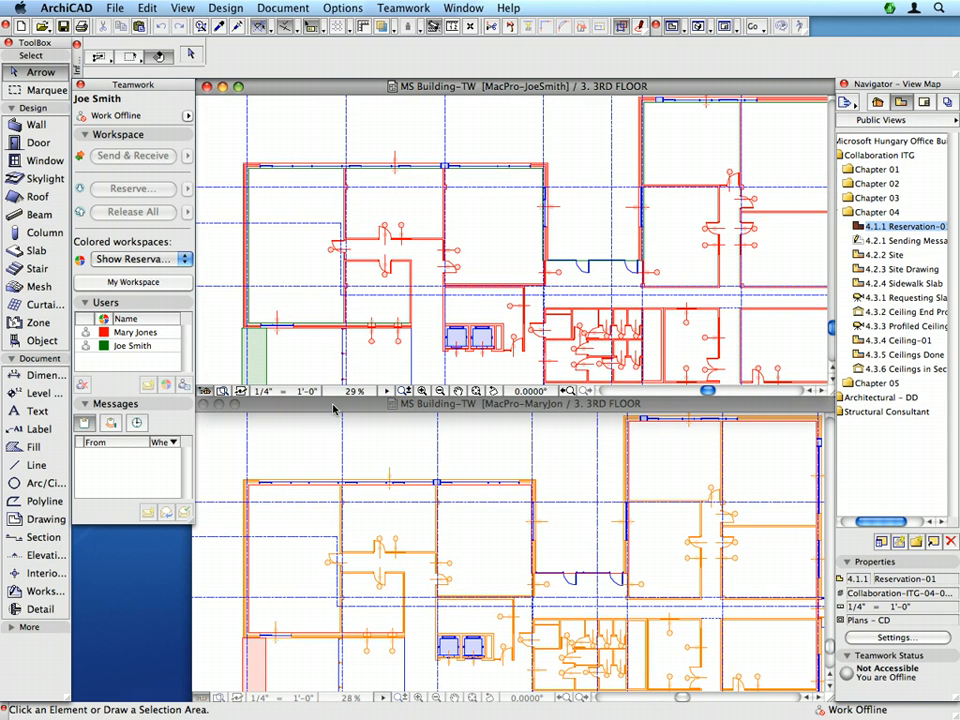
# Step: Release all of the second team member's reservations, agreeing to send the unsent changes
pyautogui.click(333, 405)
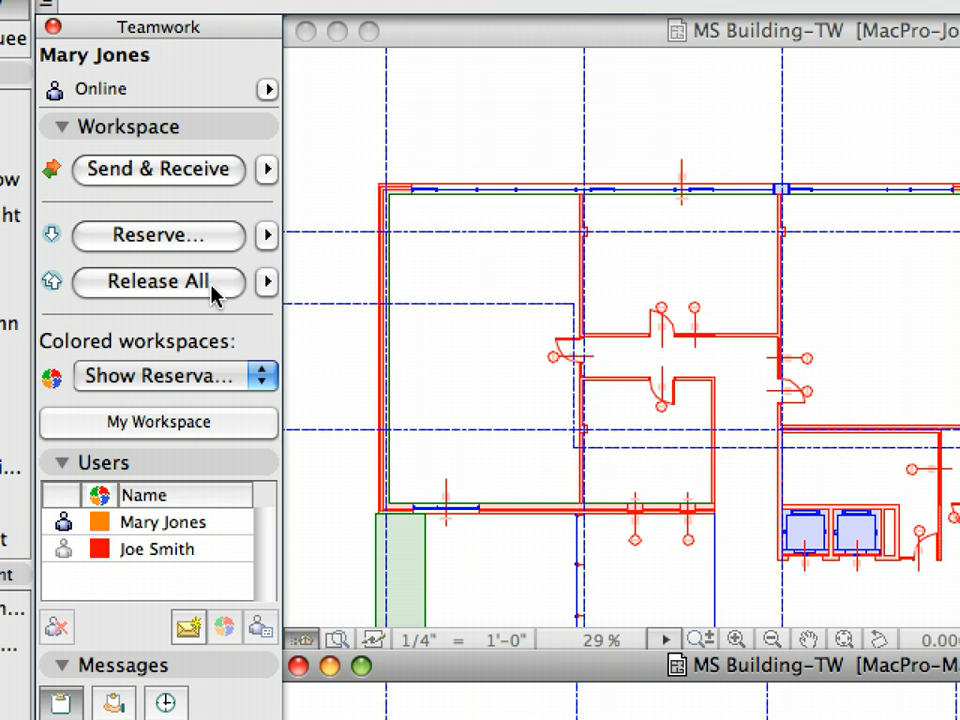
pyautogui.click(210, 284)
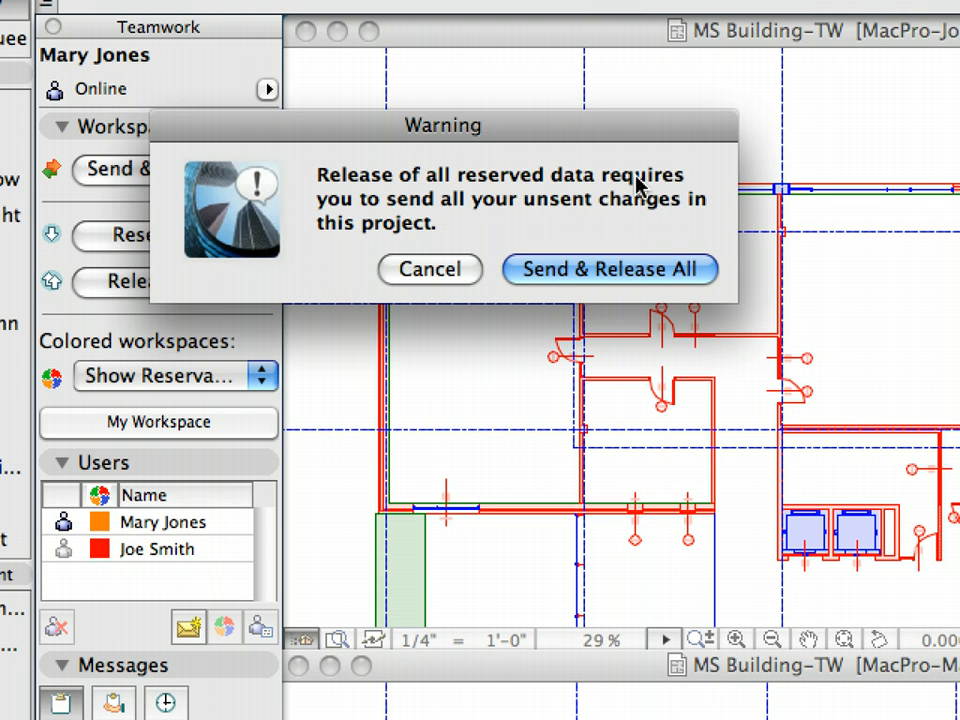
pyautogui.click(676, 271)
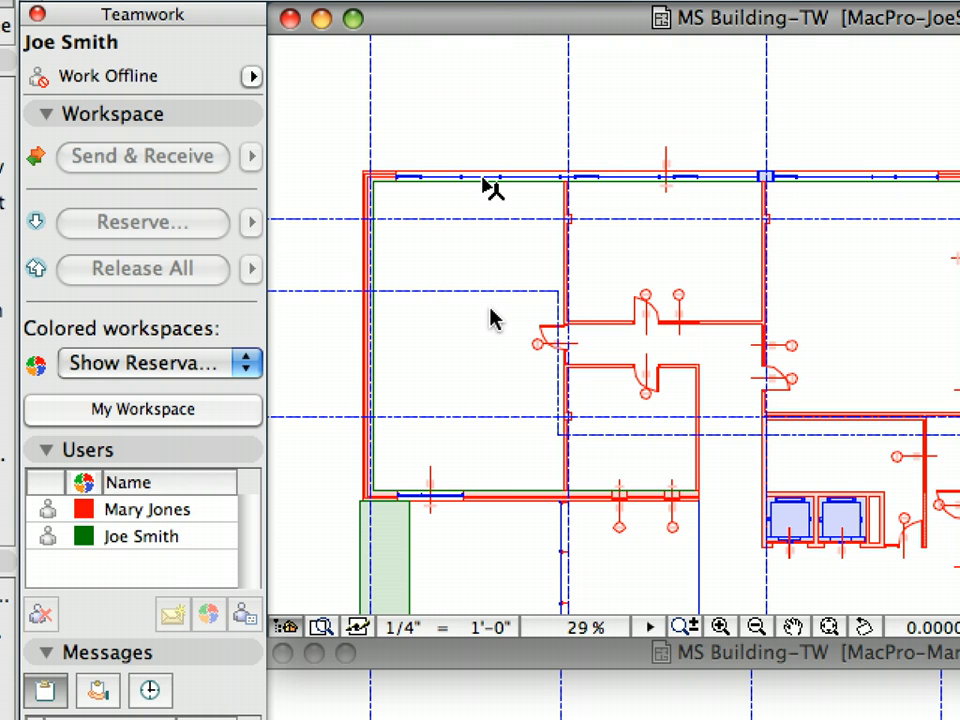
# Step: Check the walls' reservation status in the offline first team member's plan, and recheck it after bringing that user back online
pyautogui.moveTo(490, 185)
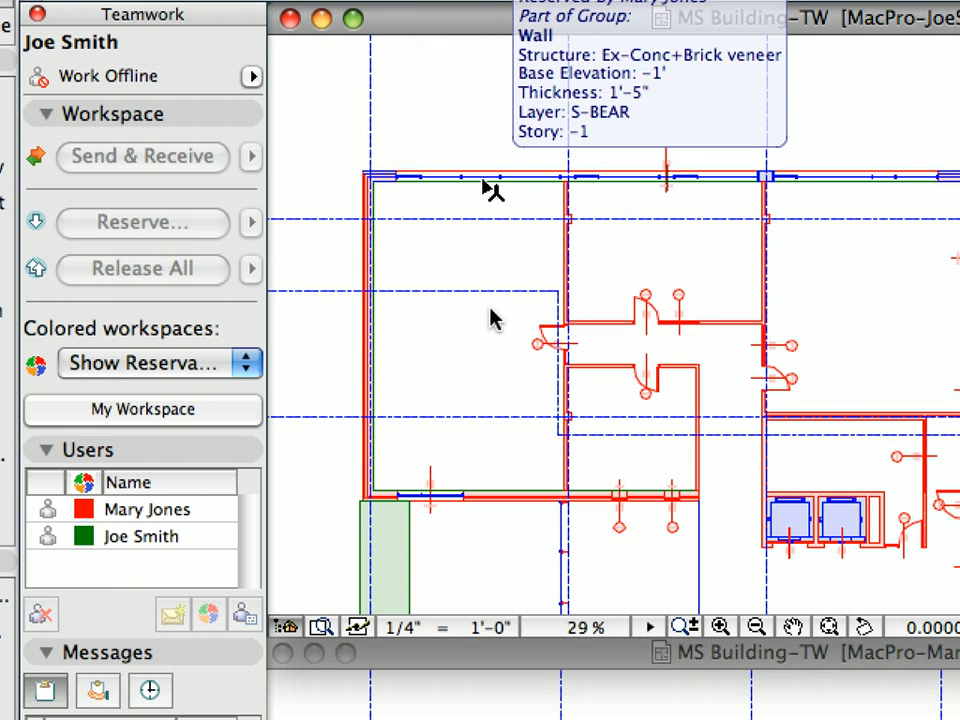
pyautogui.moveTo(572, 290)
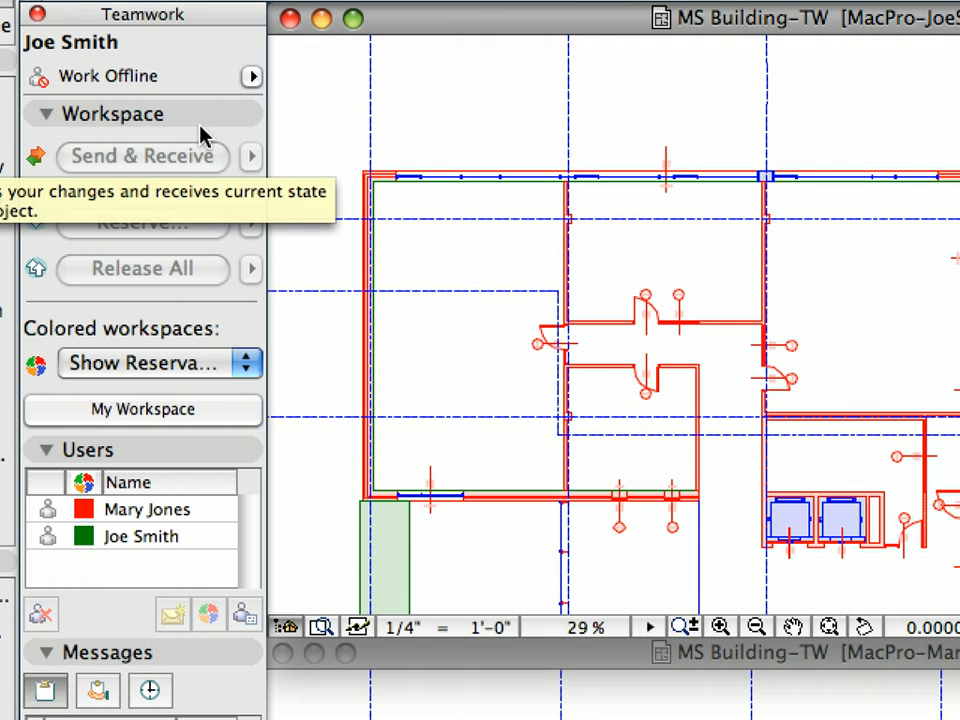
pyautogui.click(243, 76)
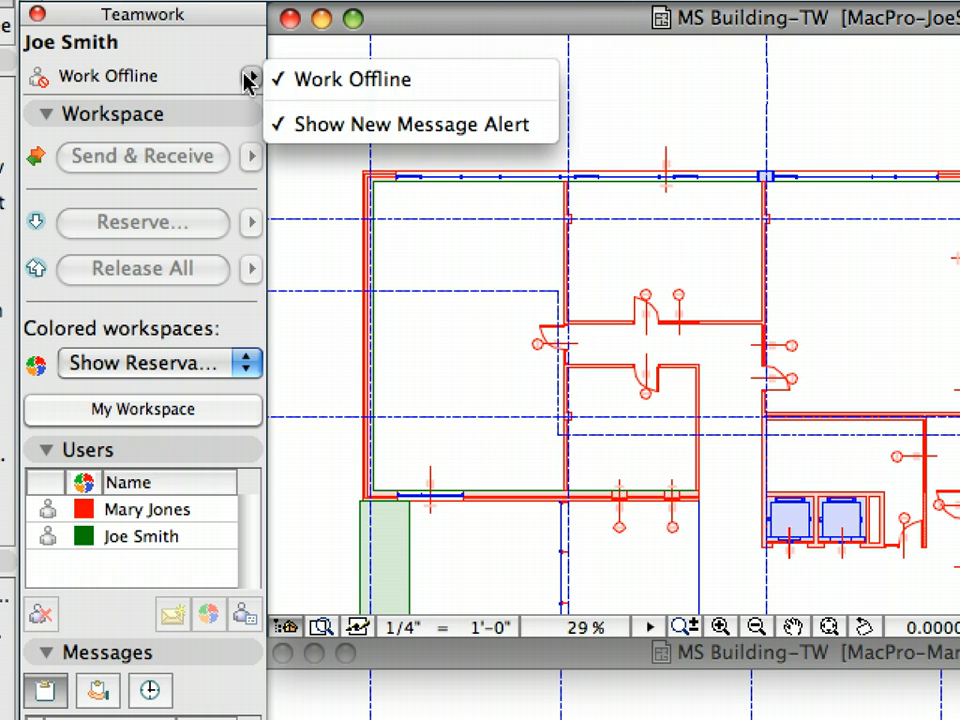
pyautogui.click(297, 83)
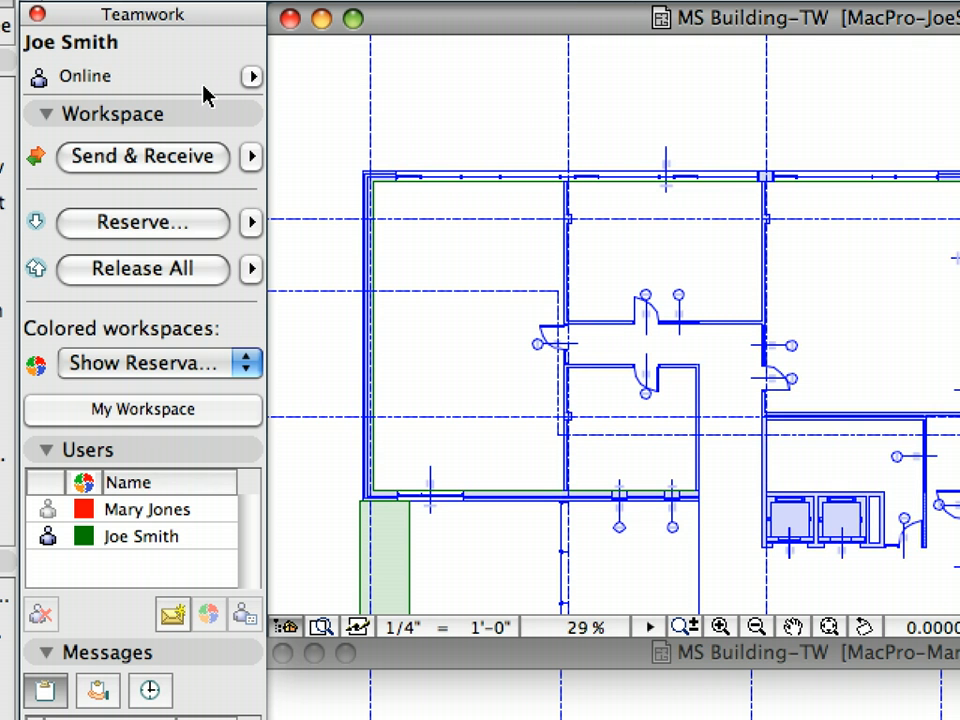
pyautogui.moveTo(378, 287)
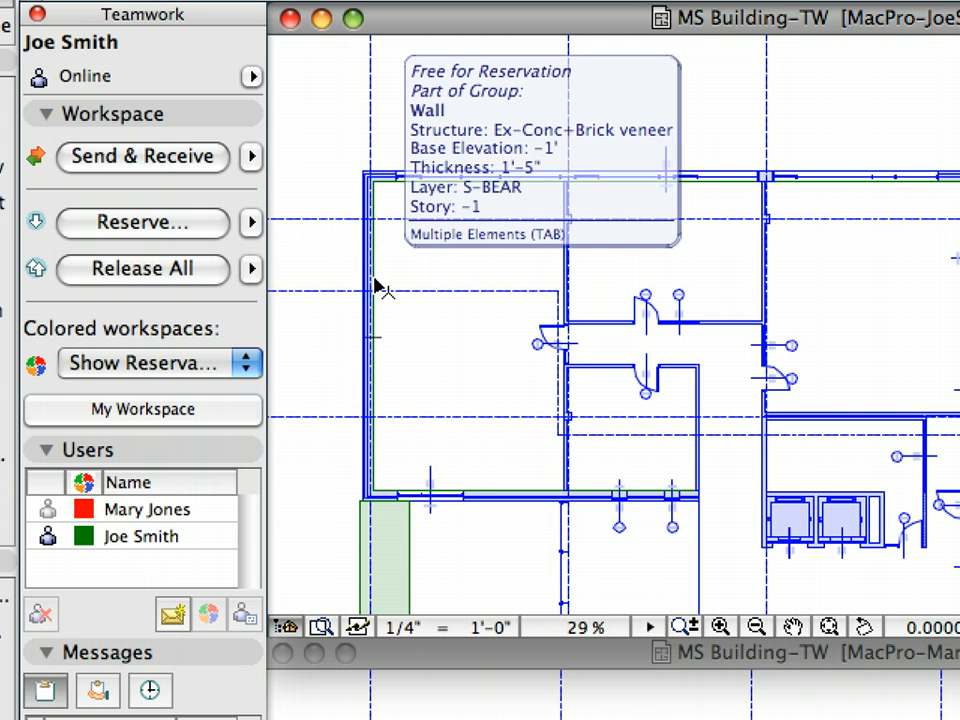